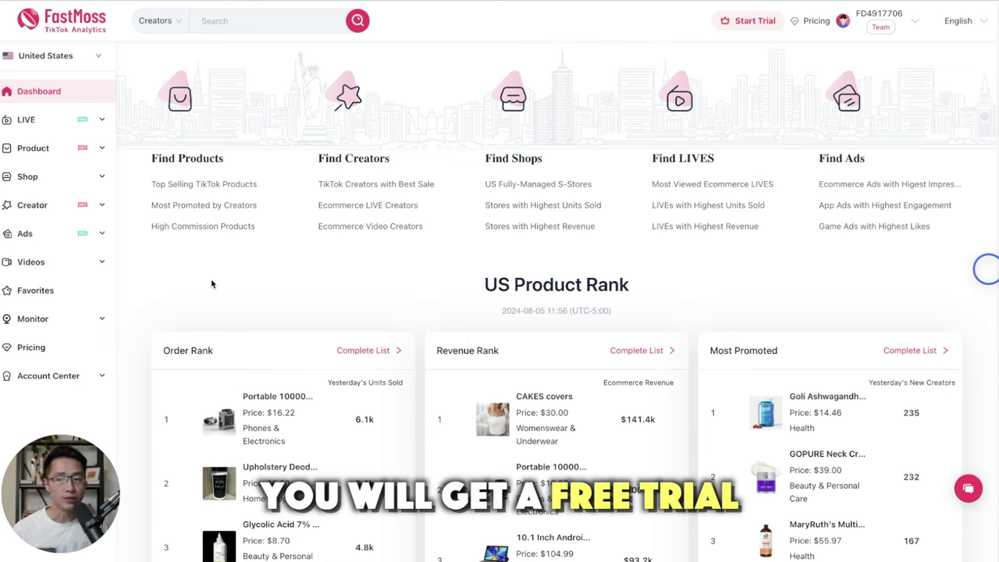
# Step: Look through the dashboard's US rankings of products, creators and shops, and the popular ecommerce videos
pyautogui.click(50, 94)
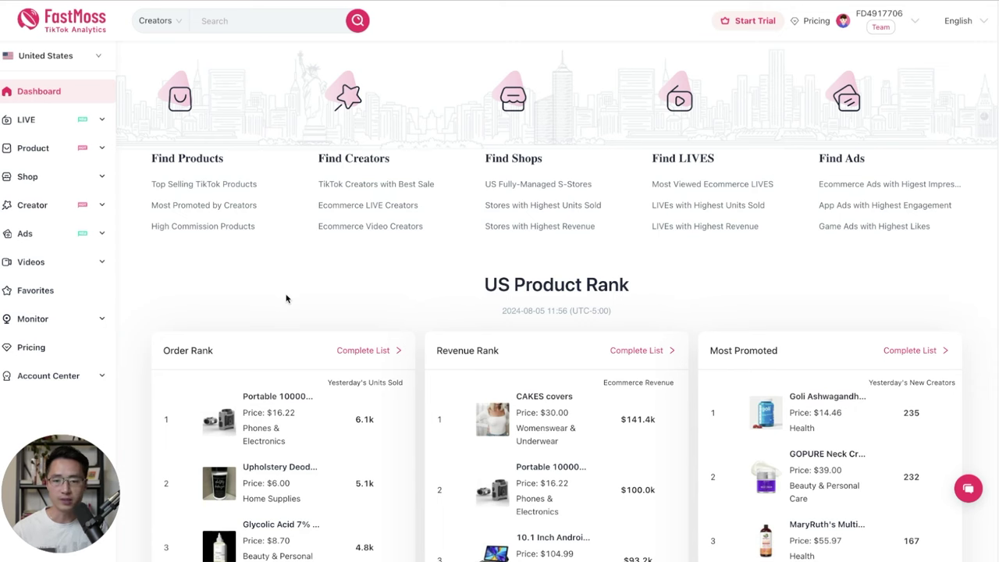
pyautogui.scroll(-3, 286, 298)
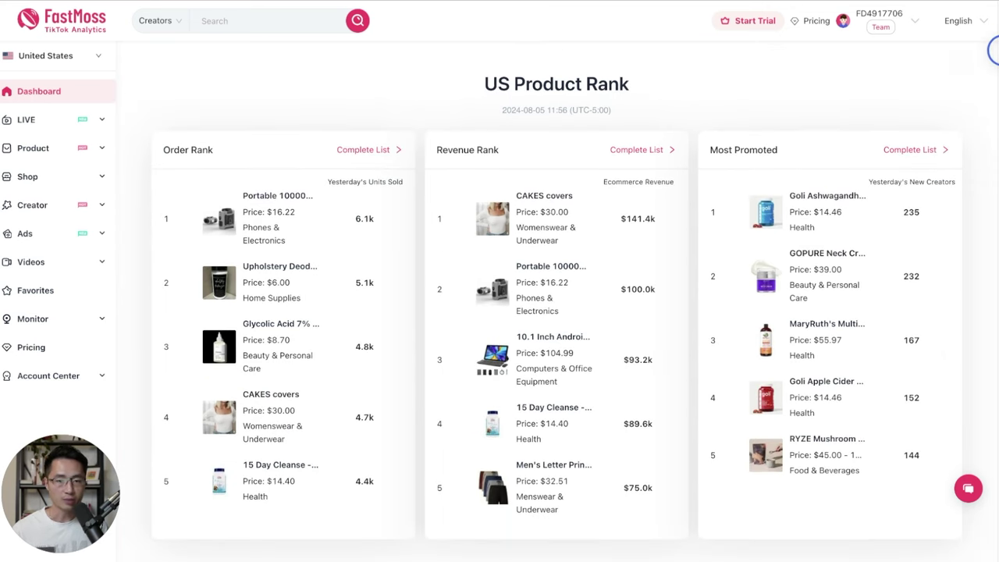
pyautogui.scroll(-5, 656, 122)
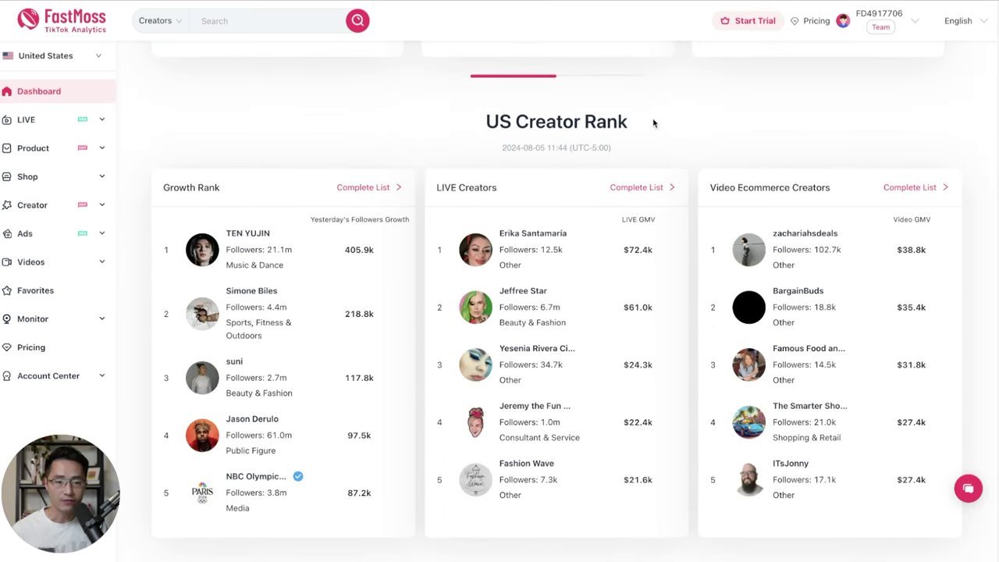
pyautogui.moveTo(736, 187); pyautogui.dragTo(841, 199)
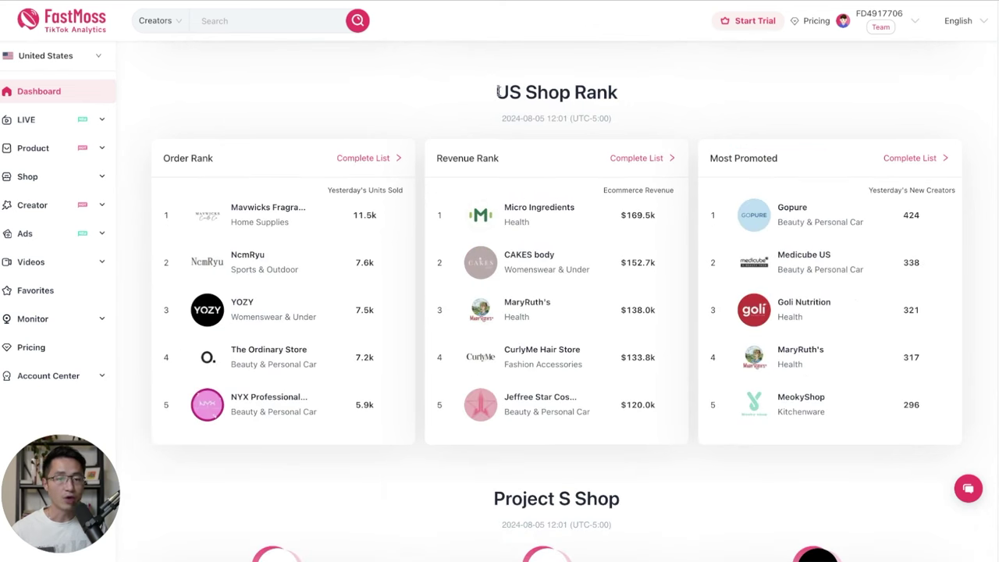
pyautogui.moveTo(495, 91); pyautogui.dragTo(620, 105)
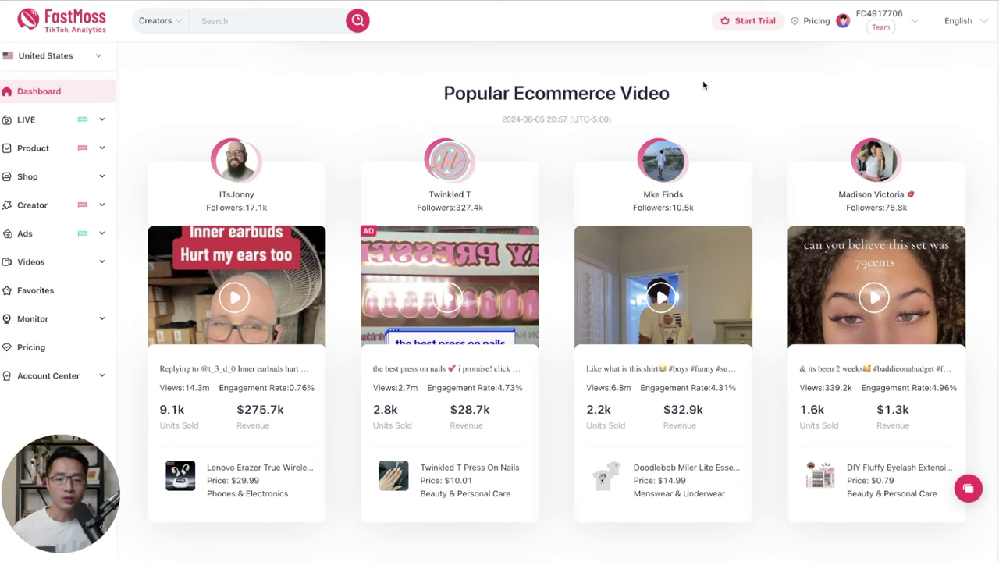
pyautogui.scroll(10, 703, 86)
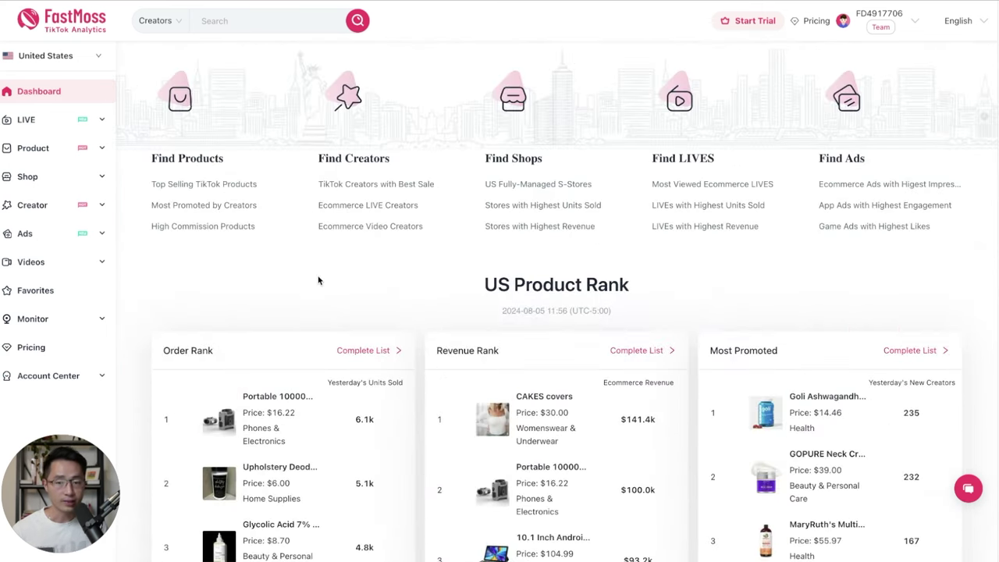
# Step: Open the top-selling TikTok products, switch to the weekly ranking and sort it by revenue, followed by units sold
pyautogui.click(222, 186)
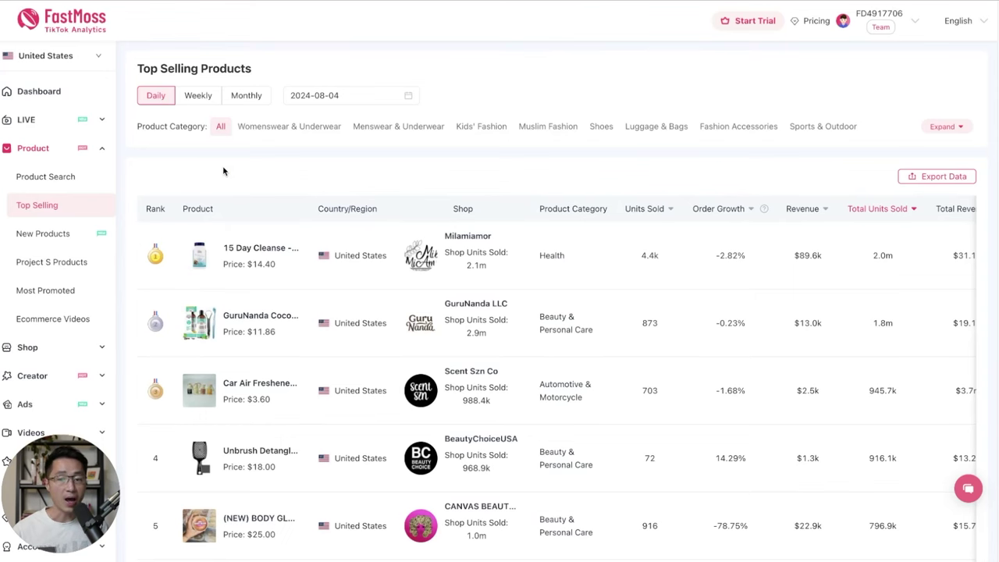
pyautogui.click(196, 97)
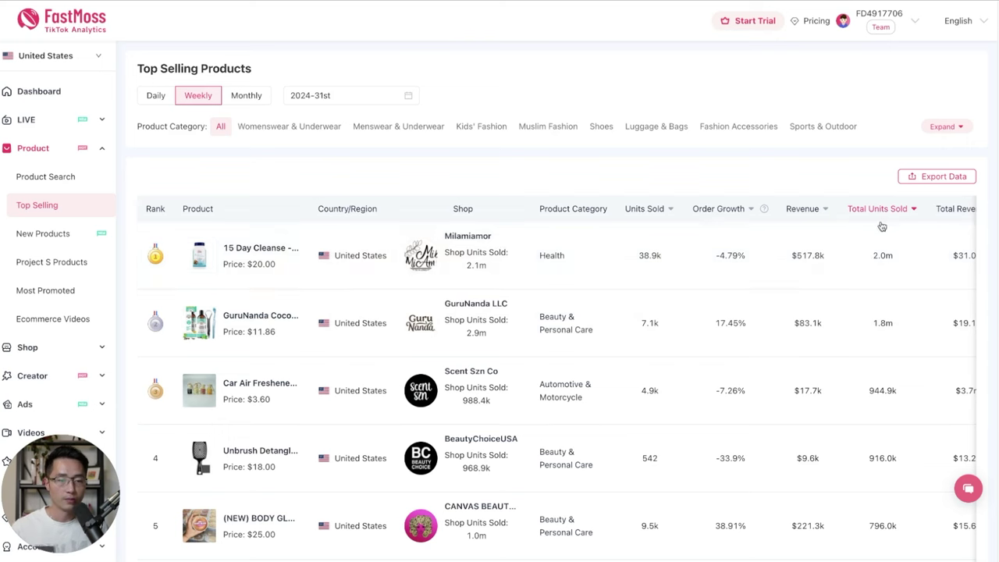
pyautogui.click(802, 210)
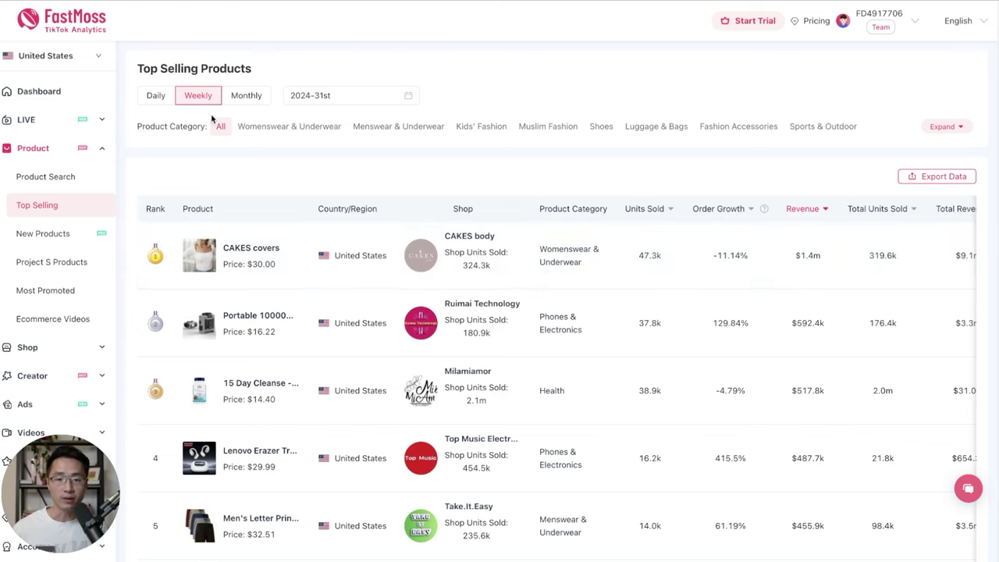
pyautogui.click(641, 211)
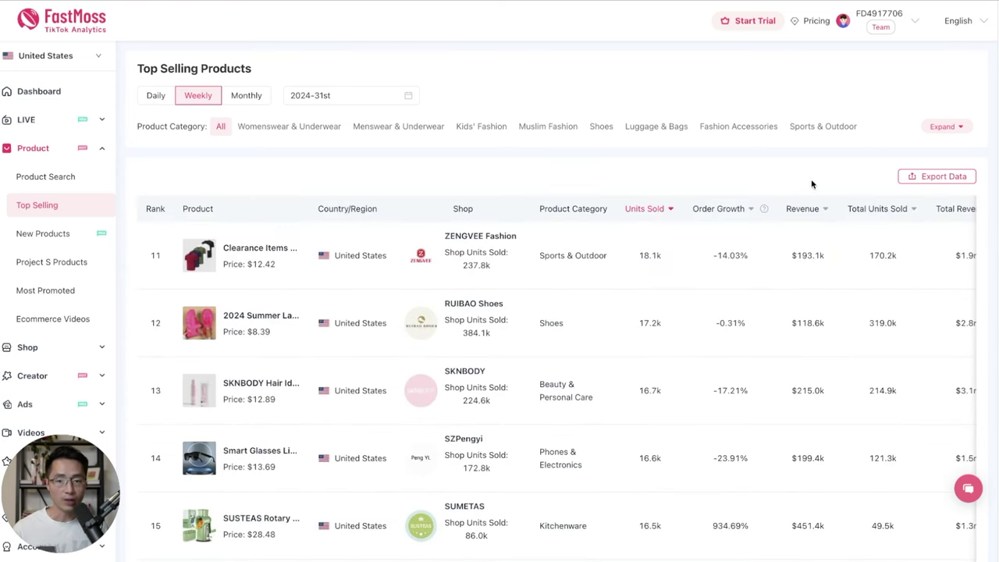
# Step: Expand the full list of product categories for the top-selling products
pyautogui.click(942, 126)
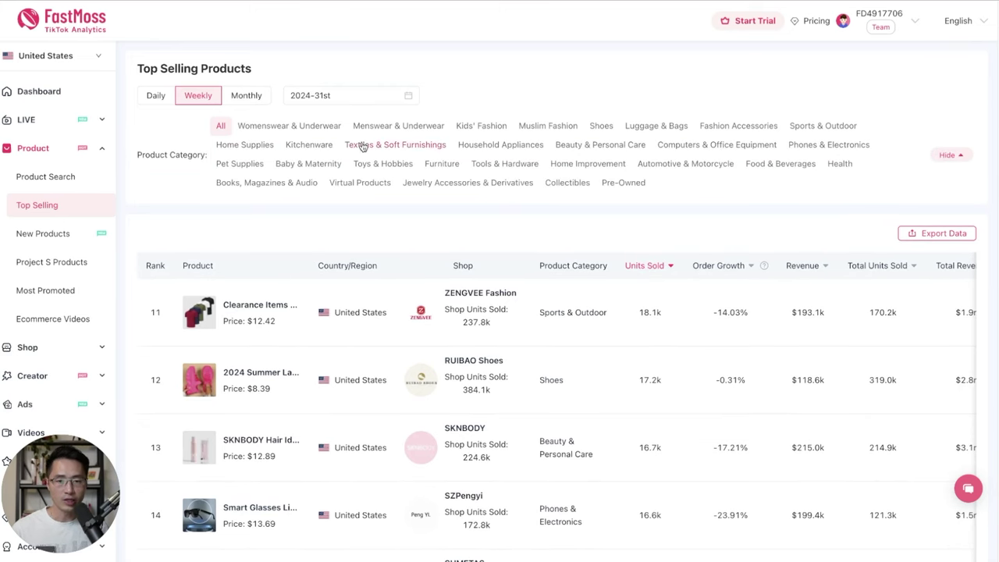
pyautogui.click(593, 144)
pyautogui.click(739, 150)
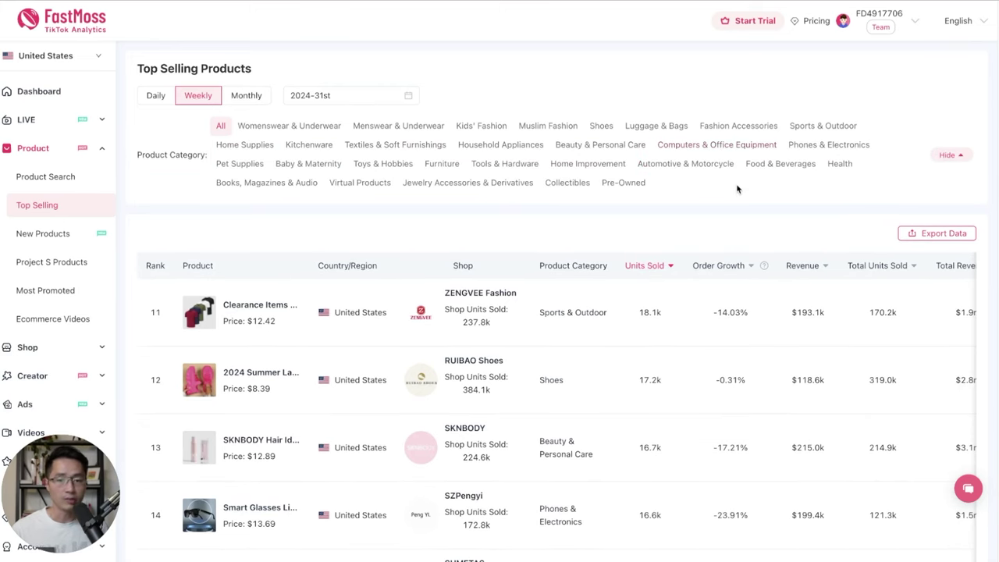
# Step: Open the details of the Summer Electric Foot File ranked 17th and follow its TikTok product homepage link
pyautogui.scroll(-5, 653, 309)
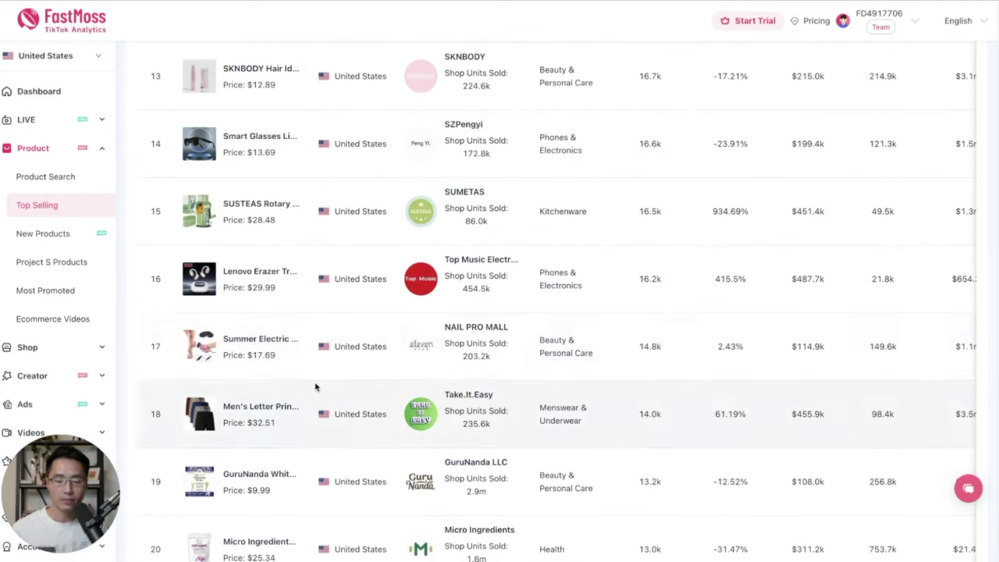
pyautogui.moveTo(203, 344)
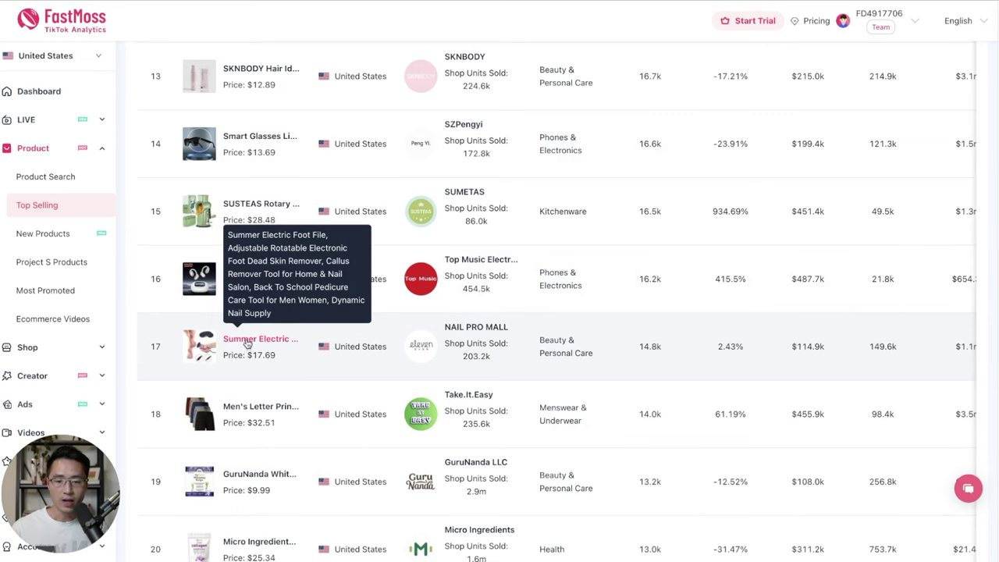
pyautogui.click(248, 343)
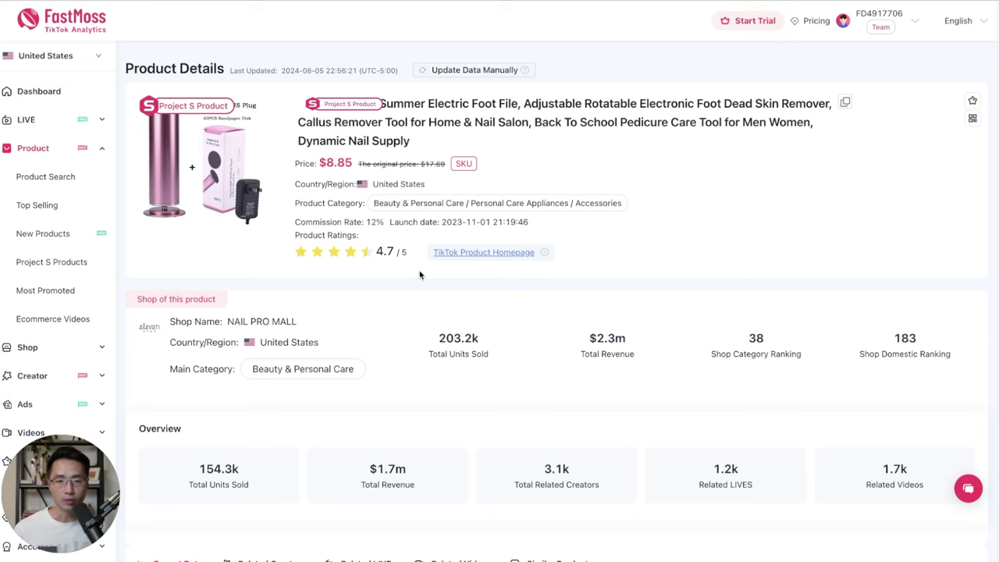
pyautogui.click(455, 253)
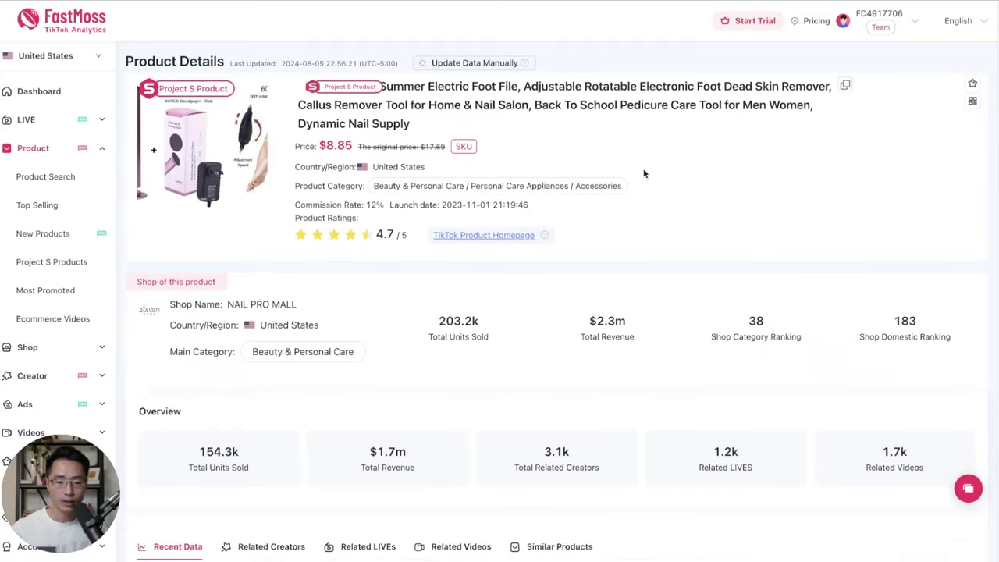
# Step: Display the foot file's recent sales data for the last 90 days, followed by the last 180 days
pyautogui.scroll(-3, 644, 175)
pyautogui.scroll(-5, 644, 173)
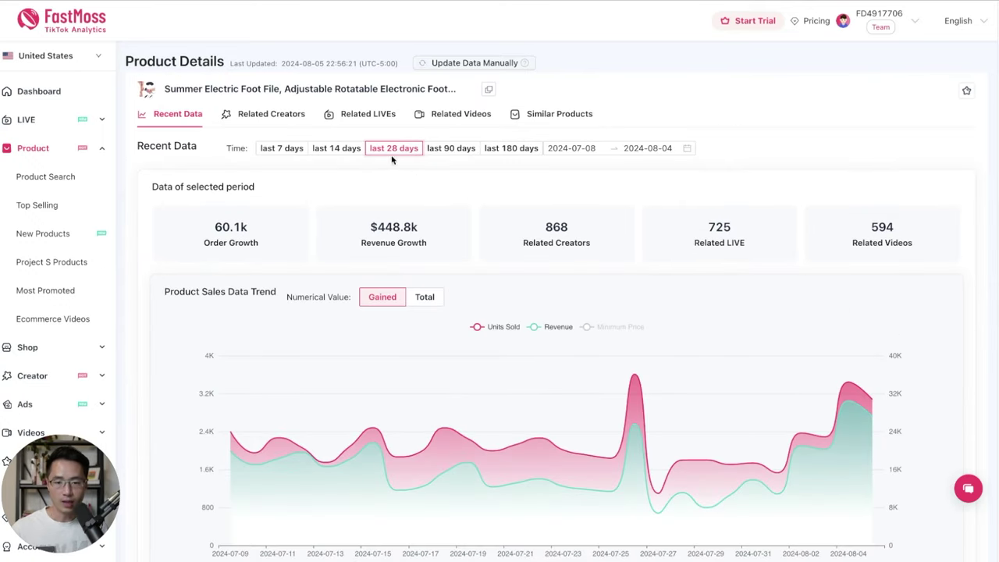
pyautogui.click(442, 151)
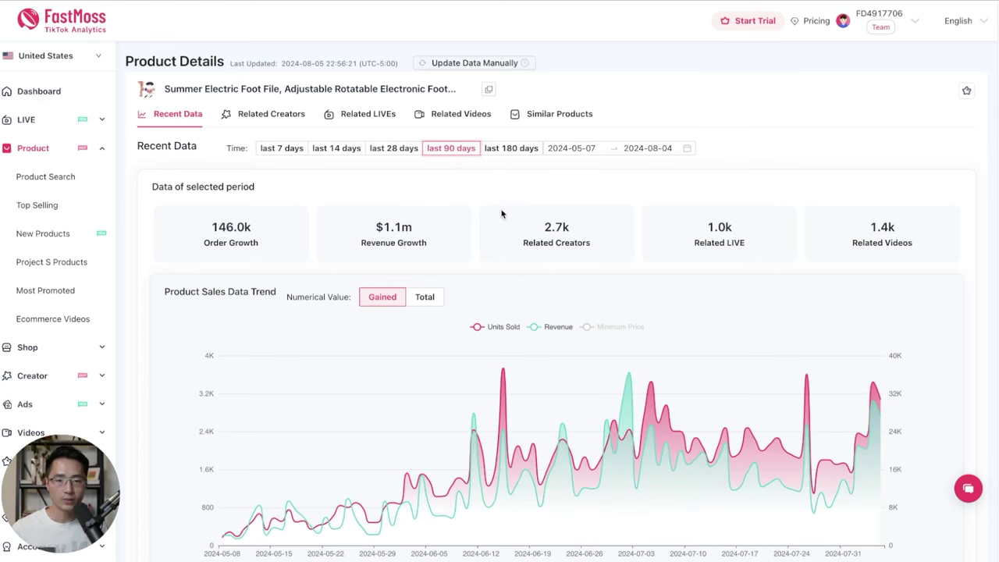
pyautogui.click(503, 153)
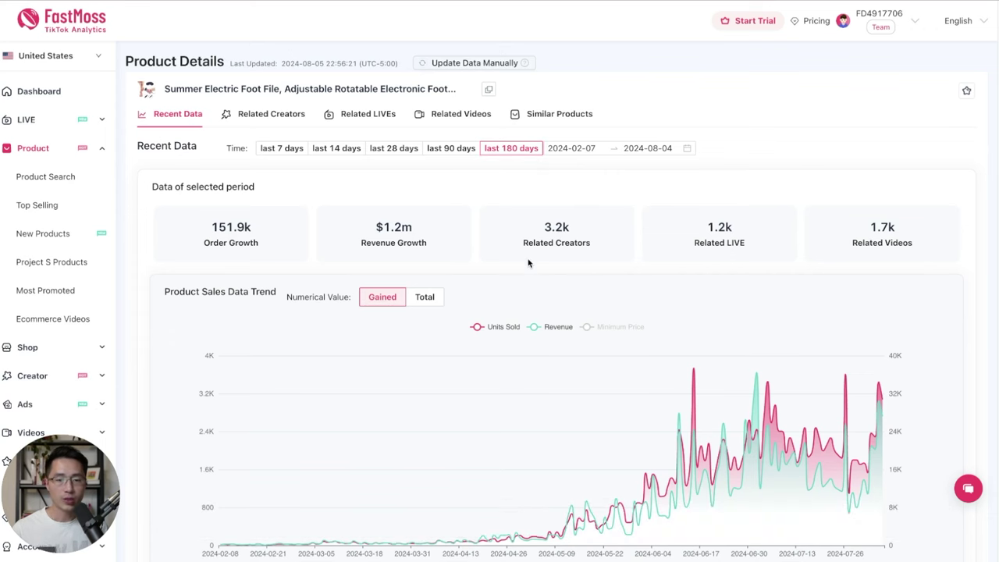
# Step: Examine the foot file's numbers of related creators and related videos for the selected period
pyautogui.moveTo(518, 248); pyautogui.dragTo(595, 245)
pyautogui.click(596, 248)
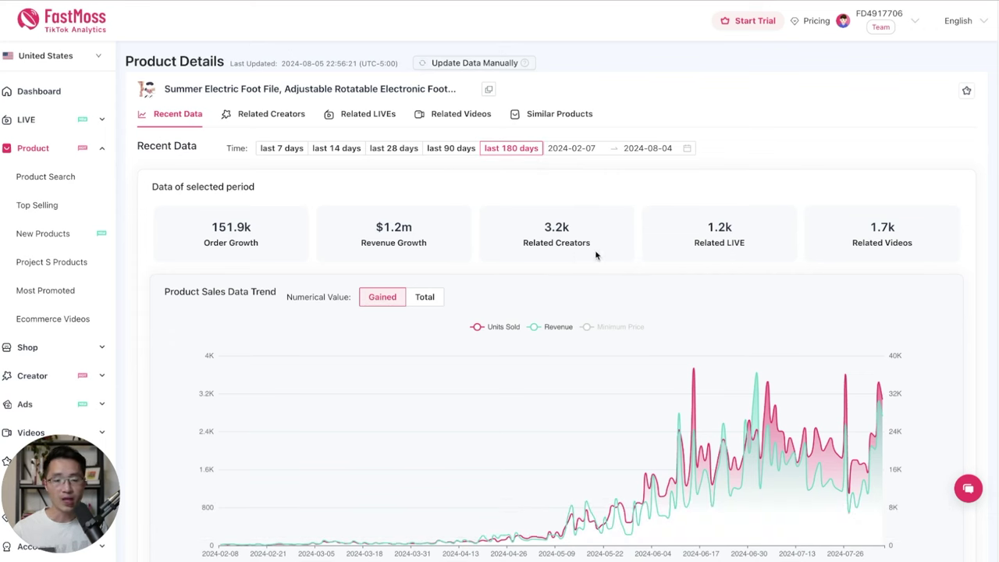
pyautogui.moveTo(546, 234)
pyautogui.mouseDown()
pyautogui.moveTo(543, 225)
pyautogui.moveTo(554, 228)
pyautogui.mouseUp()
pyautogui.click(544, 238)
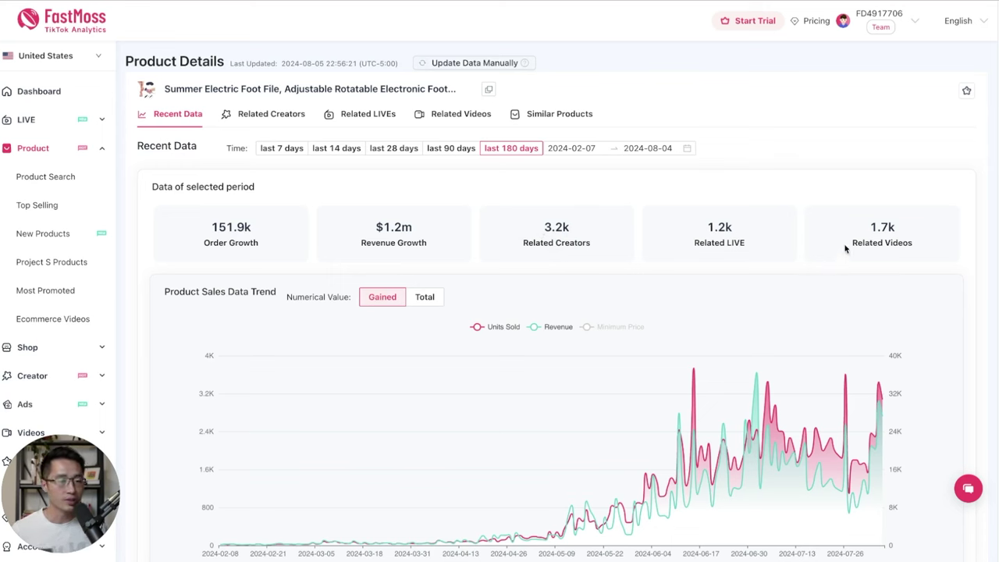
pyautogui.moveTo(845, 248); pyautogui.dragTo(914, 245)
pyautogui.click(916, 242)
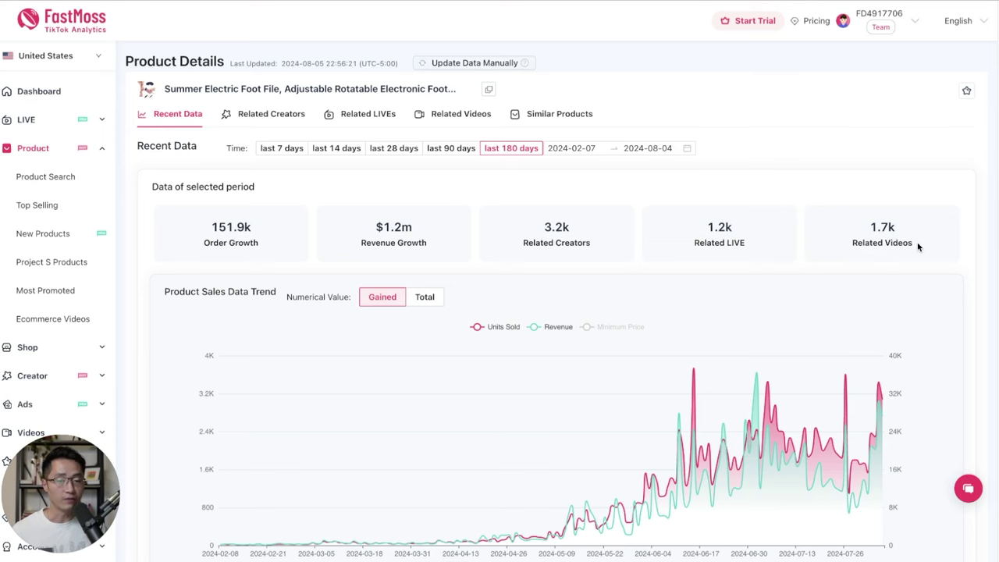
# Step: Review the foot file's sales trend, related creators and related videos, and open the details of the related video published 2024-06-04
pyautogui.scroll(-7, 918, 247)
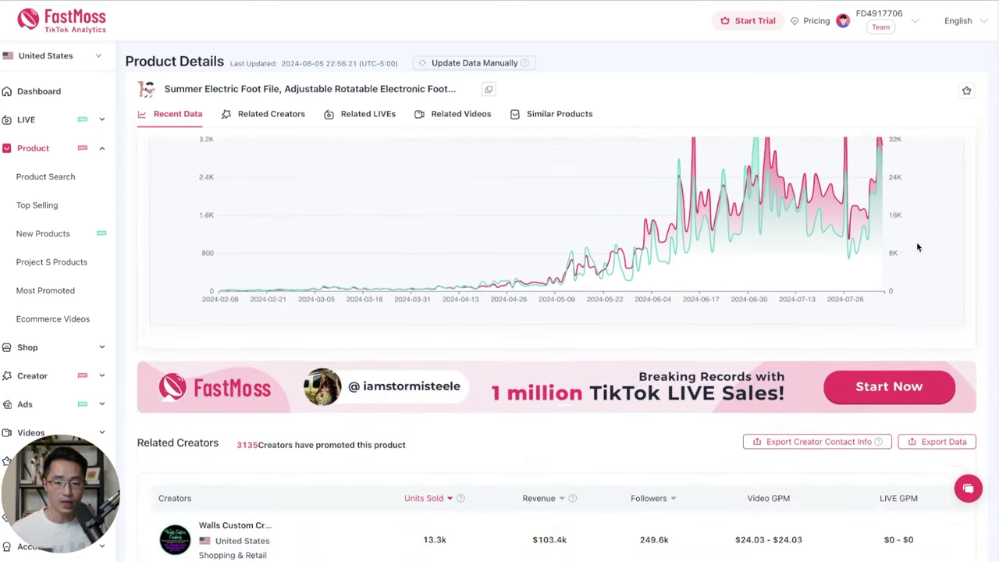
pyautogui.moveTo(137, 167); pyautogui.dragTo(216, 167)
pyautogui.scroll(-8, 377, 207)
pyautogui.scroll(-2, 377, 207)
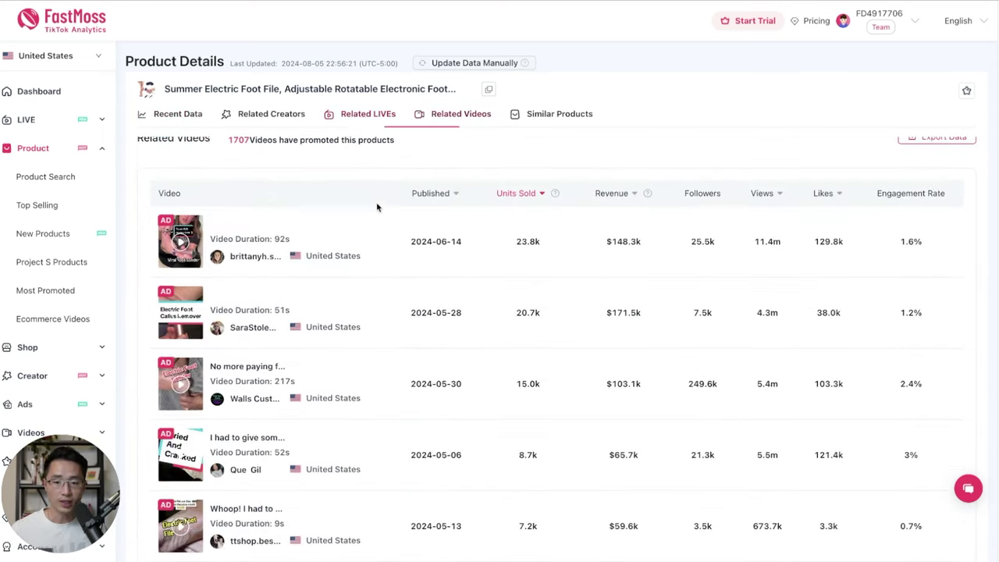
pyautogui.scroll(1, 405, 194)
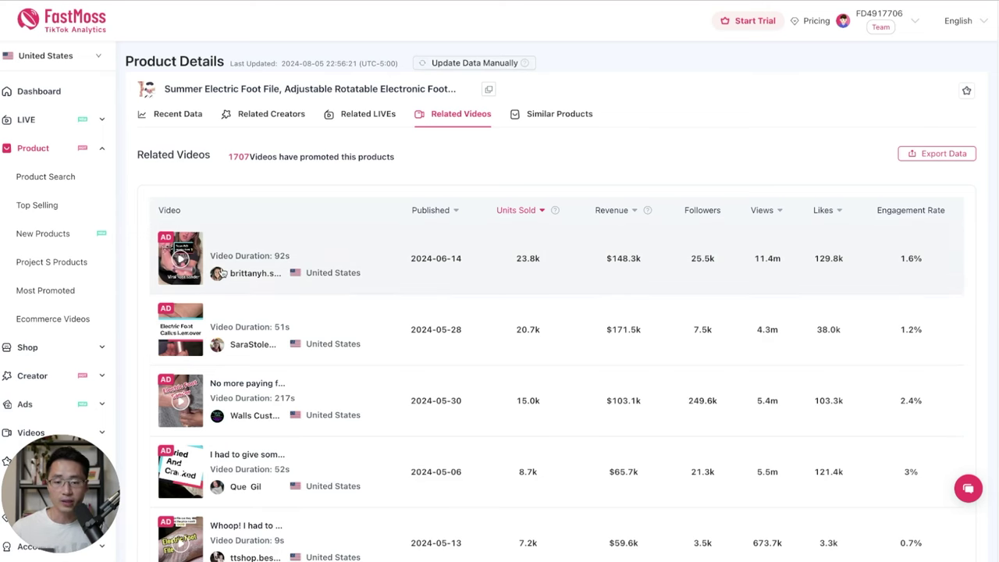
pyautogui.scroll(-1, 175, 248)
pyautogui.click(455, 529)
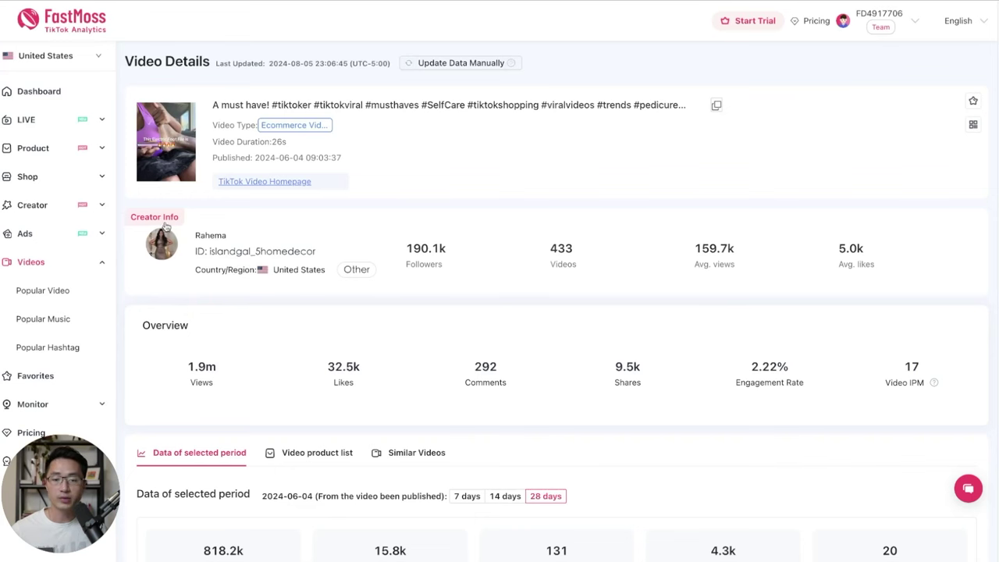
# Step: Examine the video's overview figures, including its views and likes
pyautogui.moveTo(127, 61); pyautogui.dragTo(202, 63)
pyautogui.doubleClick(191, 367)
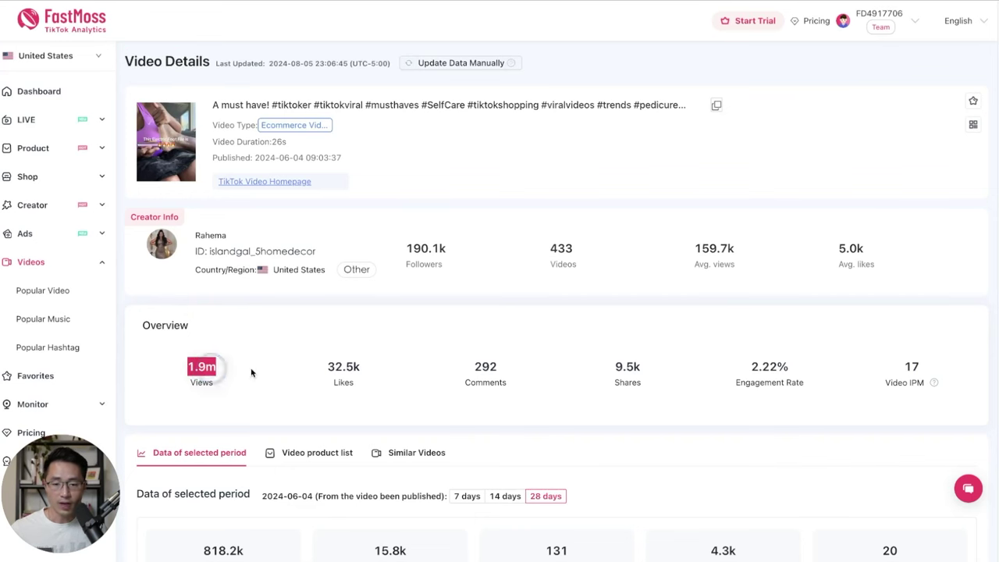
pyautogui.click(304, 368)
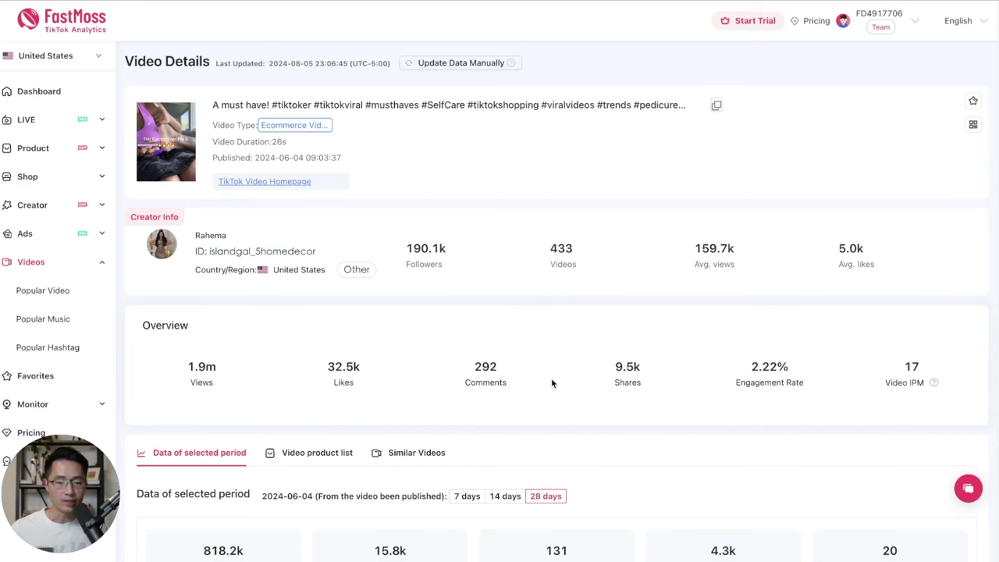
# Step: Check the revenue and commission rate of the promoted foot file in the video's product list
pyautogui.scroll(-10, 622, 391)
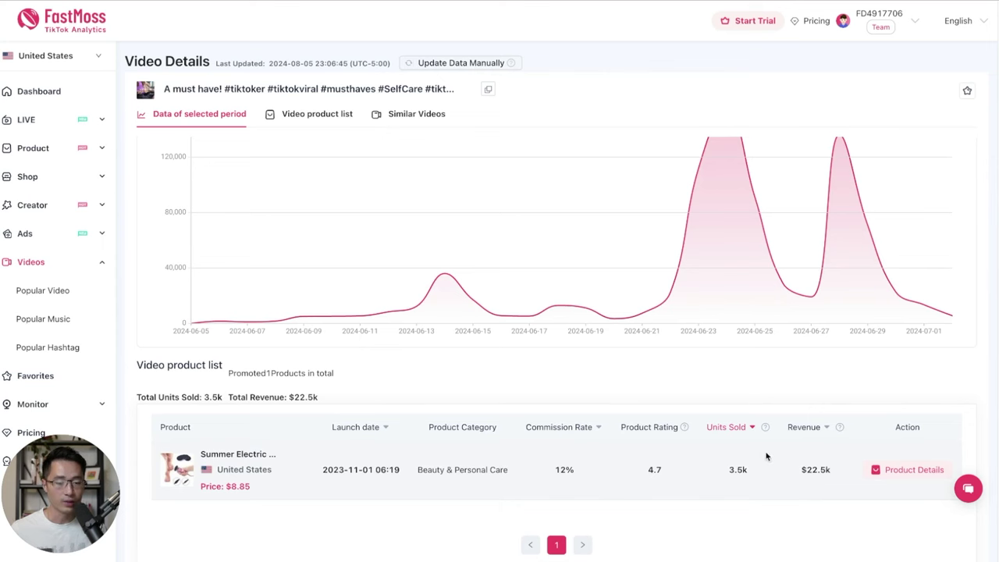
pyautogui.doubleClick(815, 470)
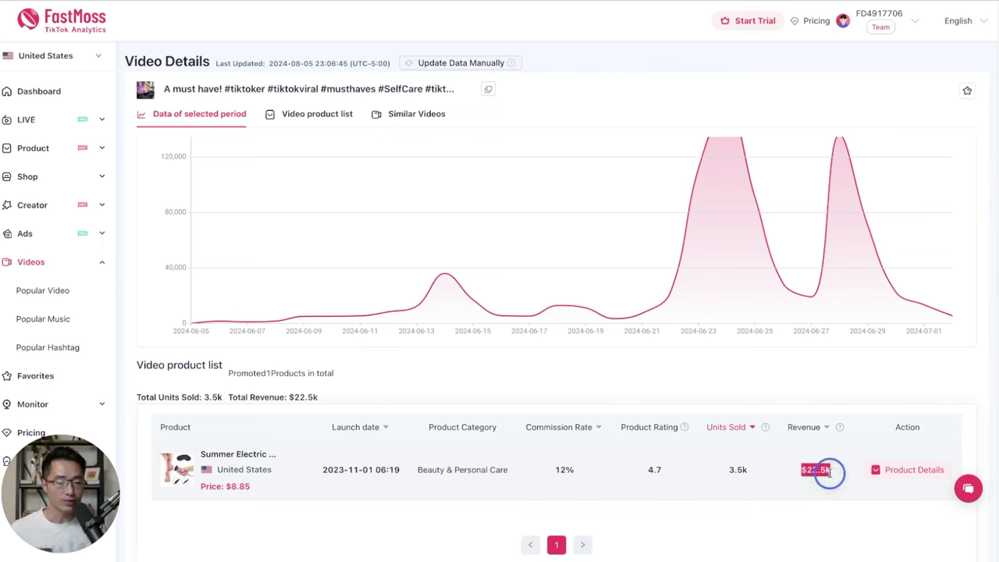
pyautogui.click(560, 498)
pyautogui.moveTo(549, 473); pyautogui.dragTo(575, 475)
pyautogui.click(681, 532)
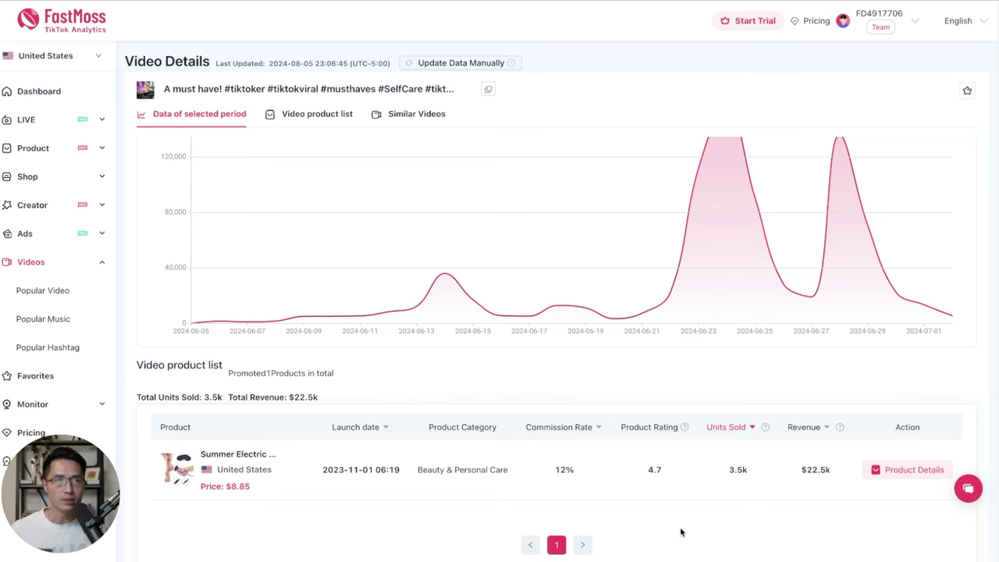
# Step: Open the foot file video on TikTok from its thumbnail and skim through it to near the end
pyautogui.scroll(10, 663, 515)
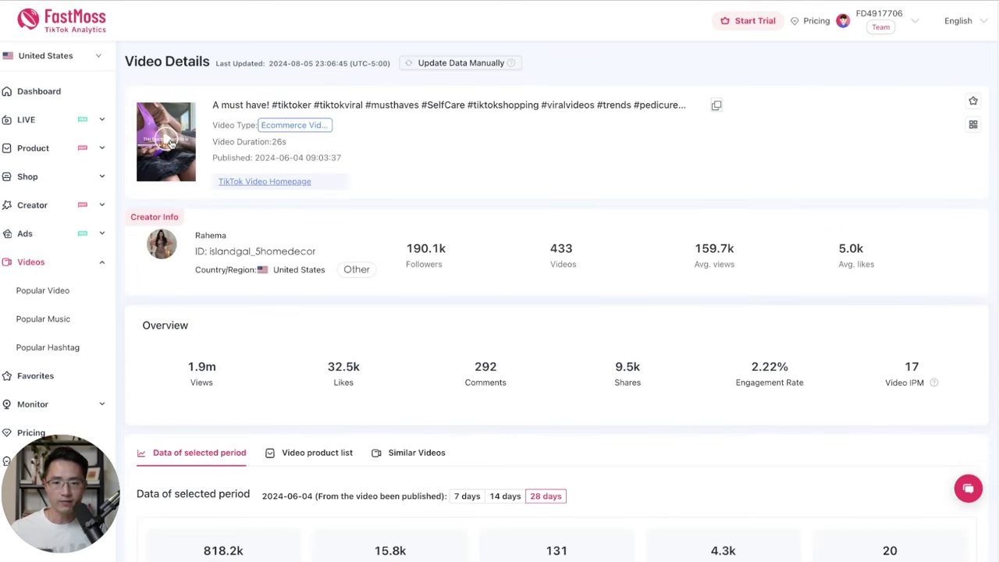
pyautogui.click(170, 141)
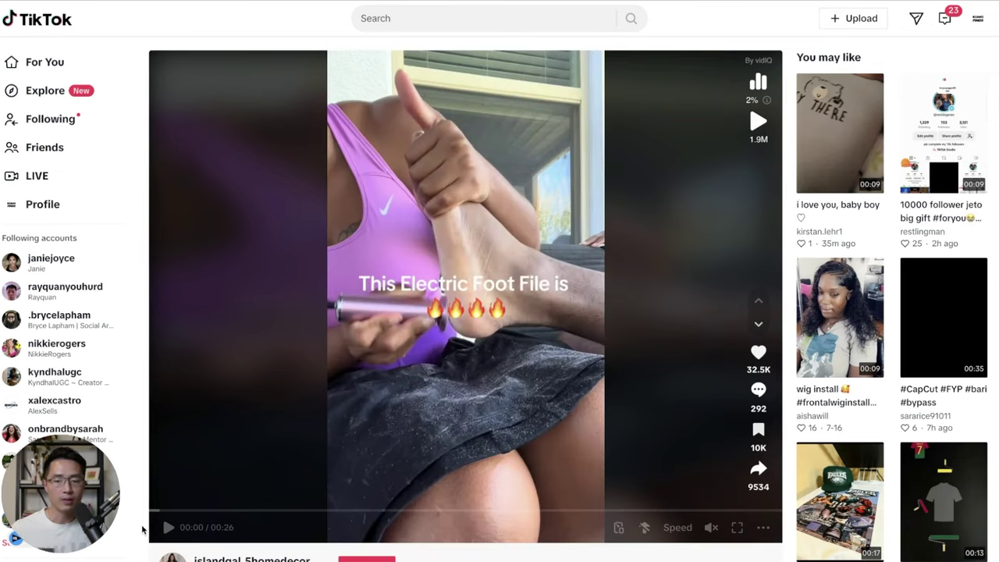
pyautogui.moveTo(159, 511); pyautogui.dragTo(750, 512)
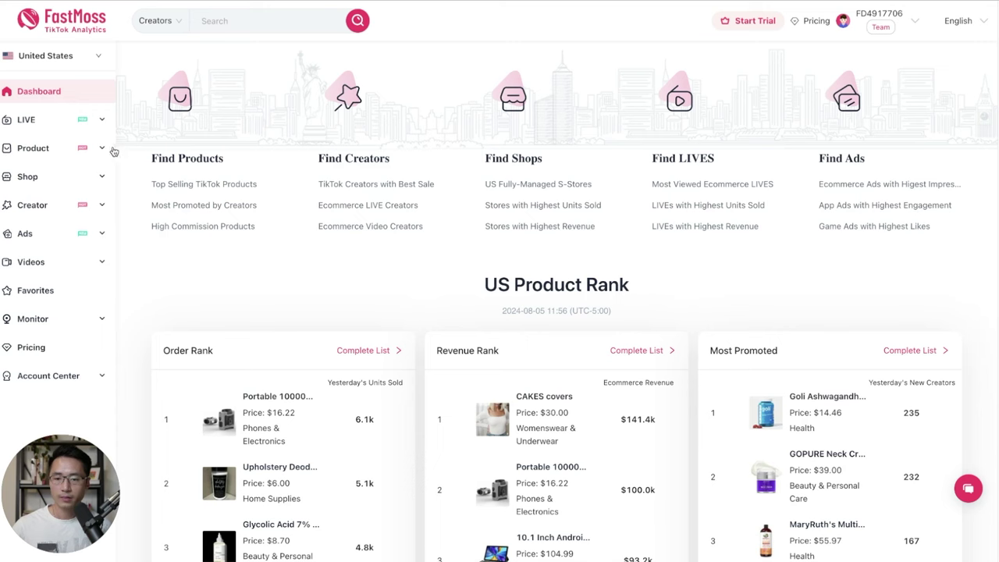
# Step: Return to FastMoss and open Product Search
pyautogui.click(50, 150)
pyautogui.click(44, 177)
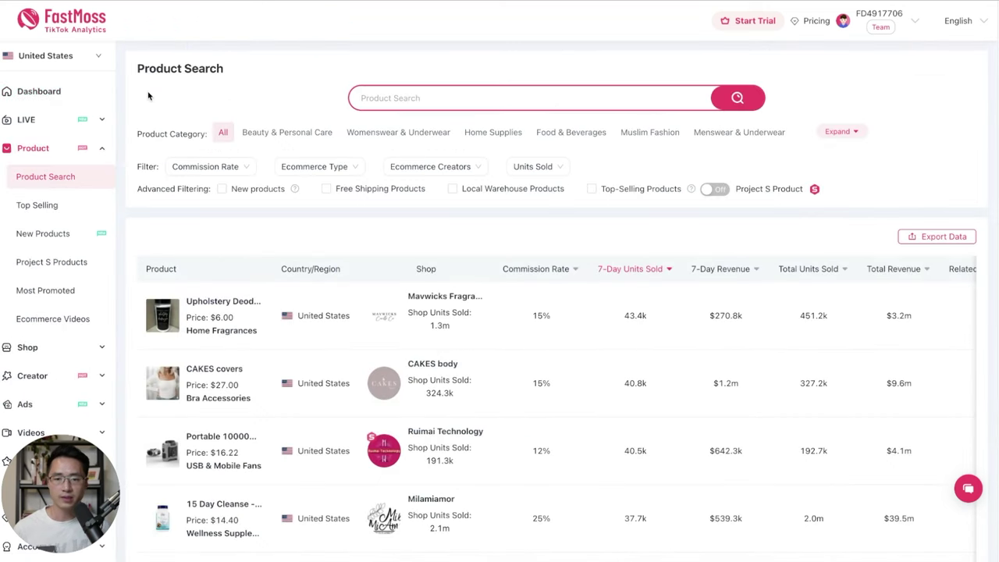
# Step: Filter the products to a commission rate of 15%-30% and the Video Ecommerce type
pyautogui.moveTo(134, 166); pyautogui.dragTo(159, 167)
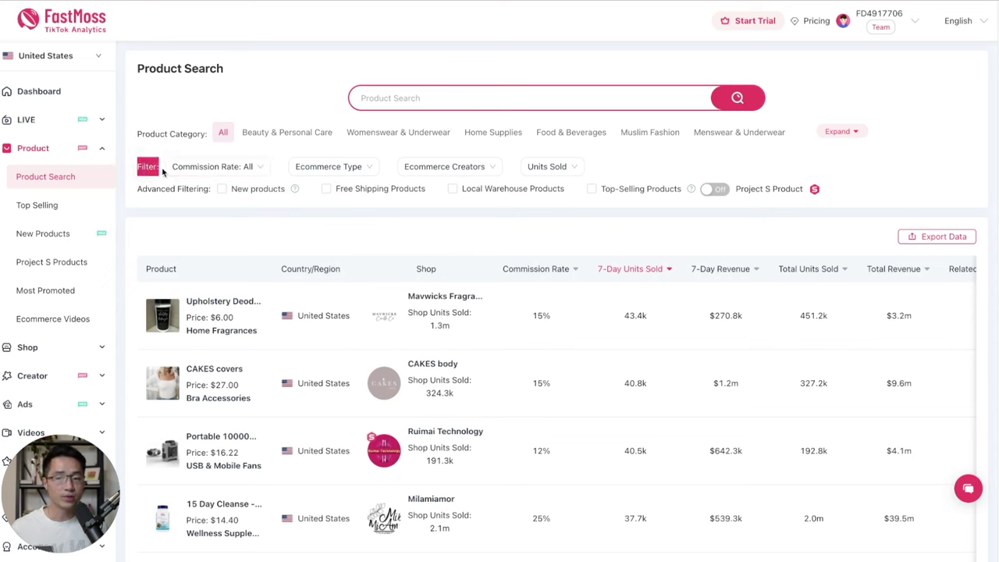
pyautogui.click(208, 172)
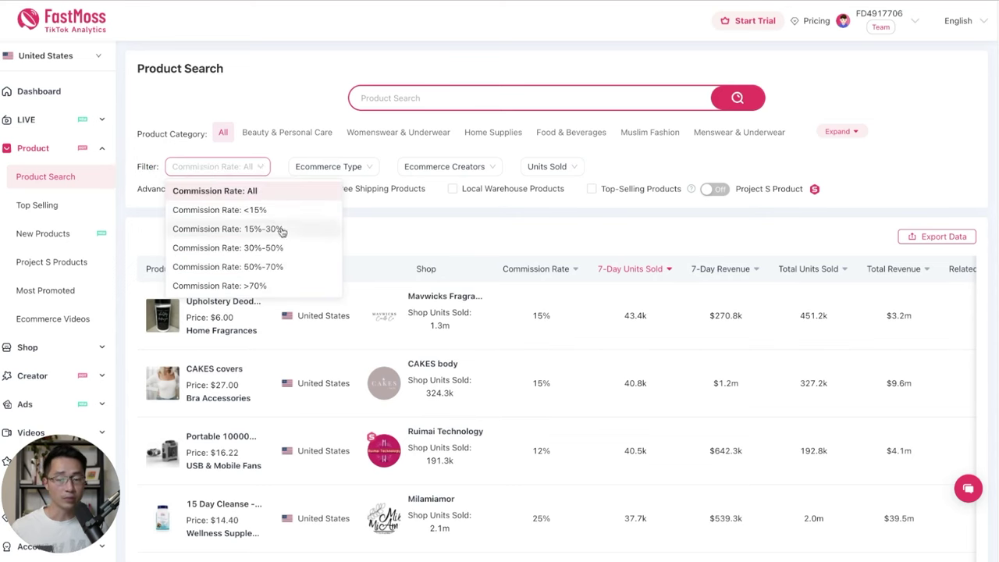
pyautogui.click(260, 231)
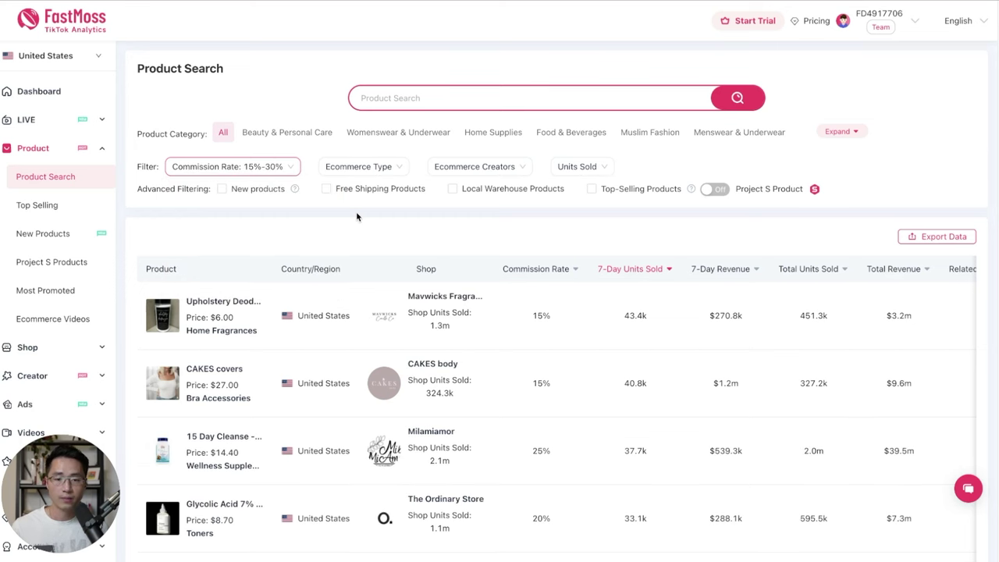
pyautogui.click(378, 168)
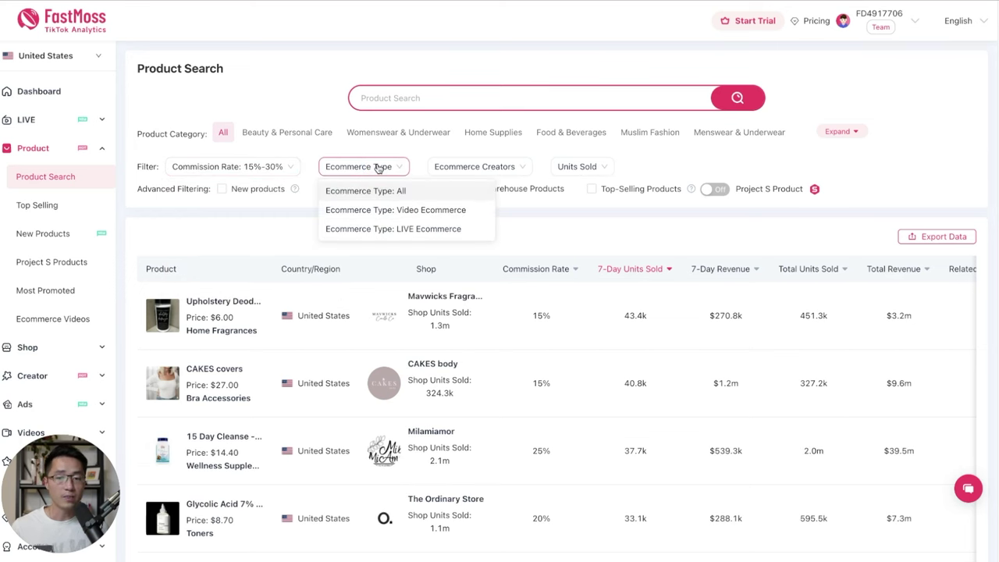
pyautogui.click(428, 215)
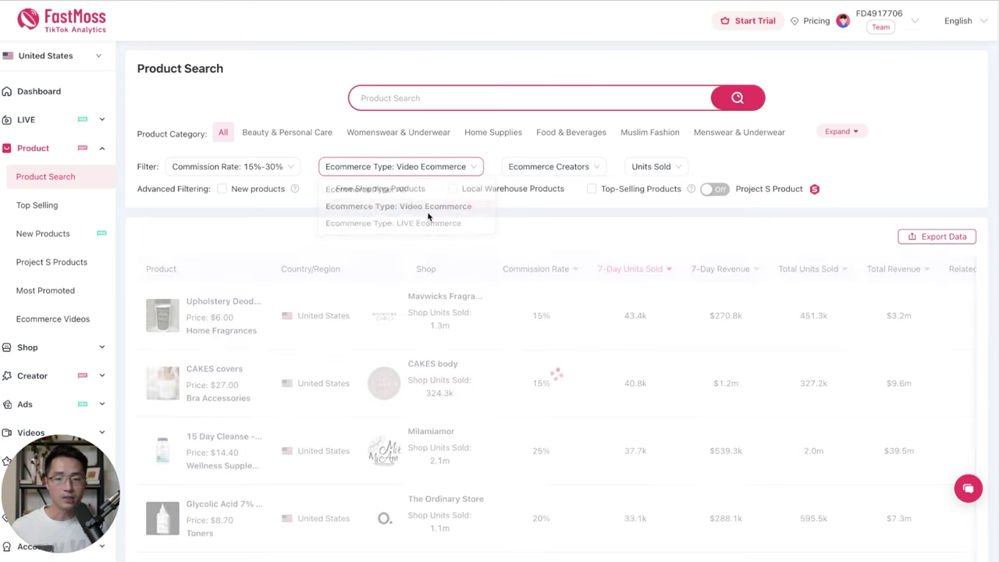
pyautogui.click(421, 167)
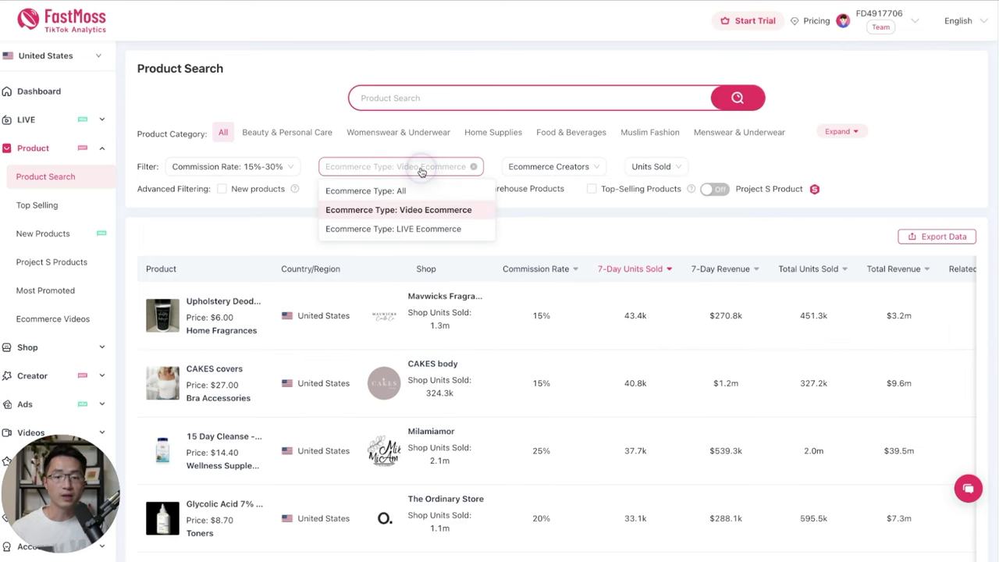
# Step: Limit the product results to 1k-5k ecommerce creators and 1k-5k units sold
pyautogui.click(551, 164)
pyautogui.click(581, 165)
pyautogui.click(523, 166)
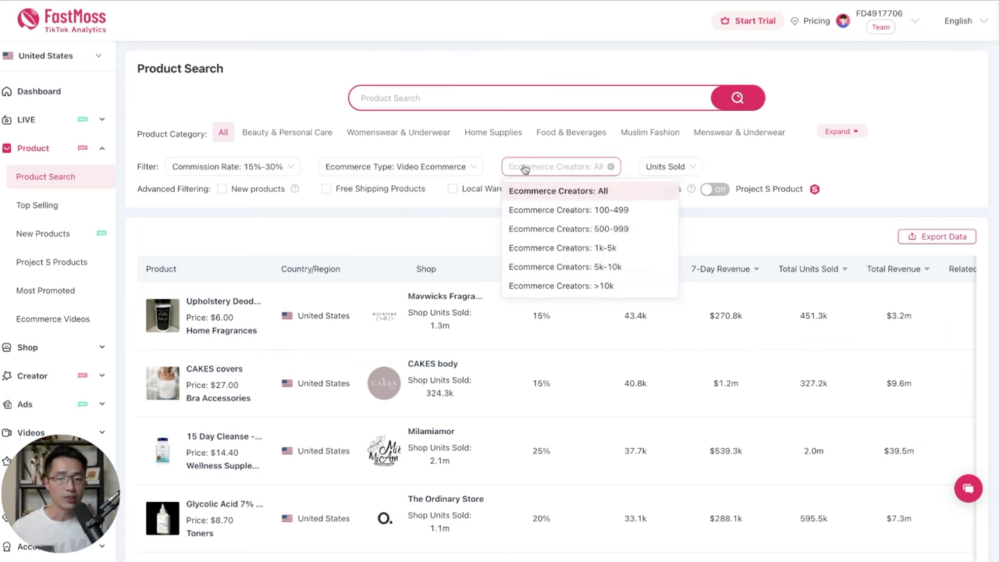
pyautogui.click(624, 250)
pyautogui.click(665, 166)
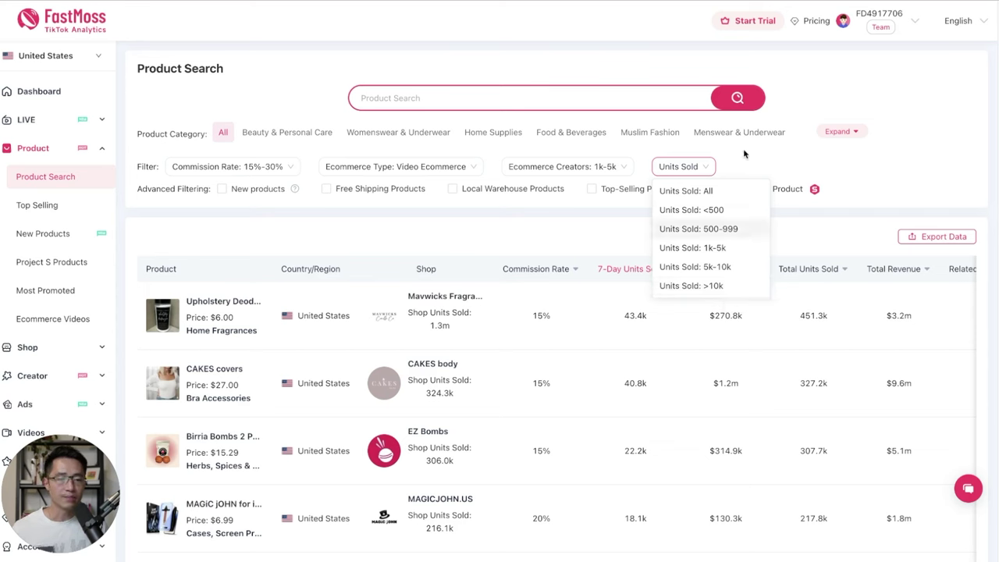
pyautogui.click(706, 251)
# Step: Look through the first page of filtered products down to the end of the list
pyautogui.scroll(-1, 901, 170)
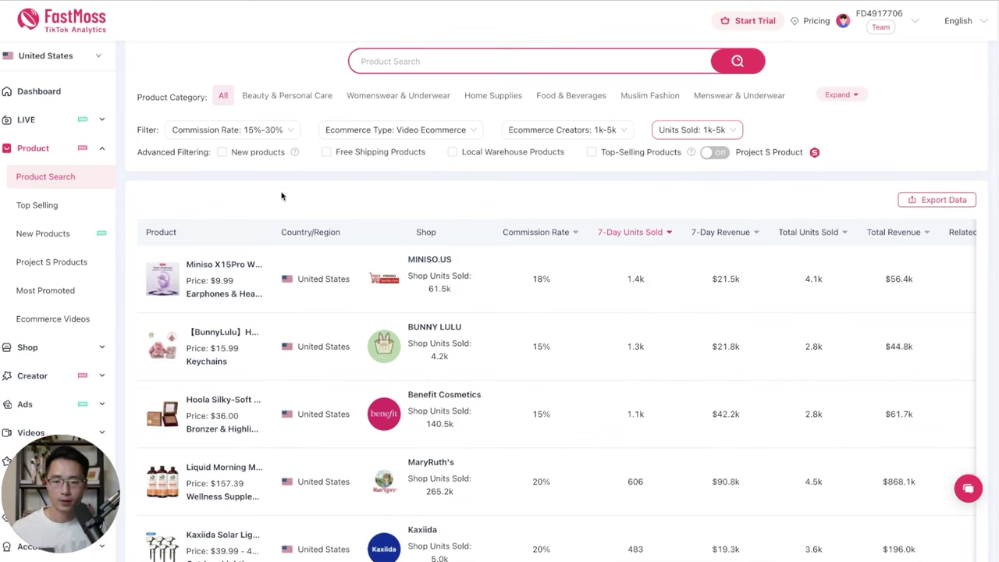
pyautogui.scroll(-1, 279, 195)
pyautogui.scroll(-8, 280, 196)
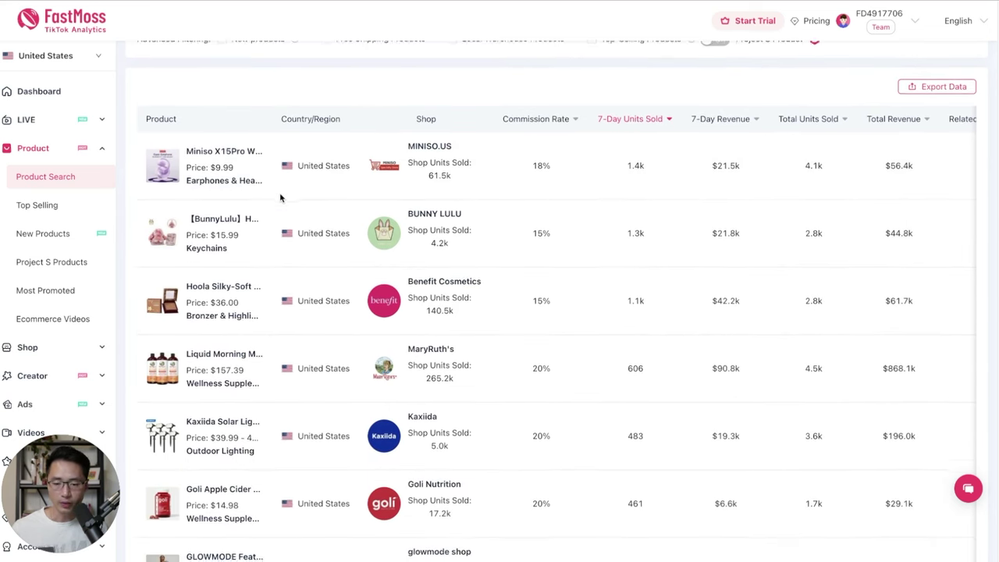
pyautogui.scroll(-2, 652, 378)
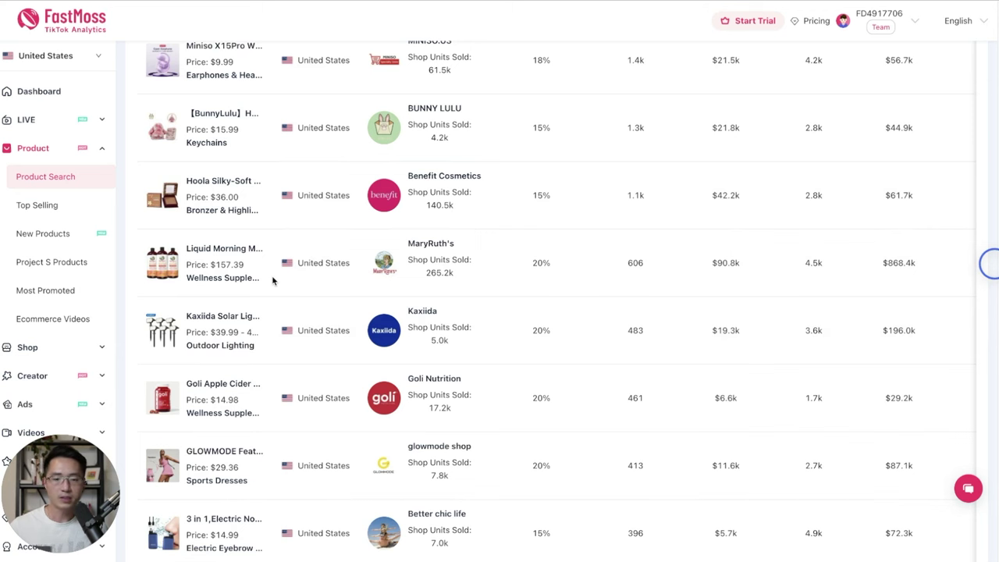
pyautogui.scroll(-3, 273, 281)
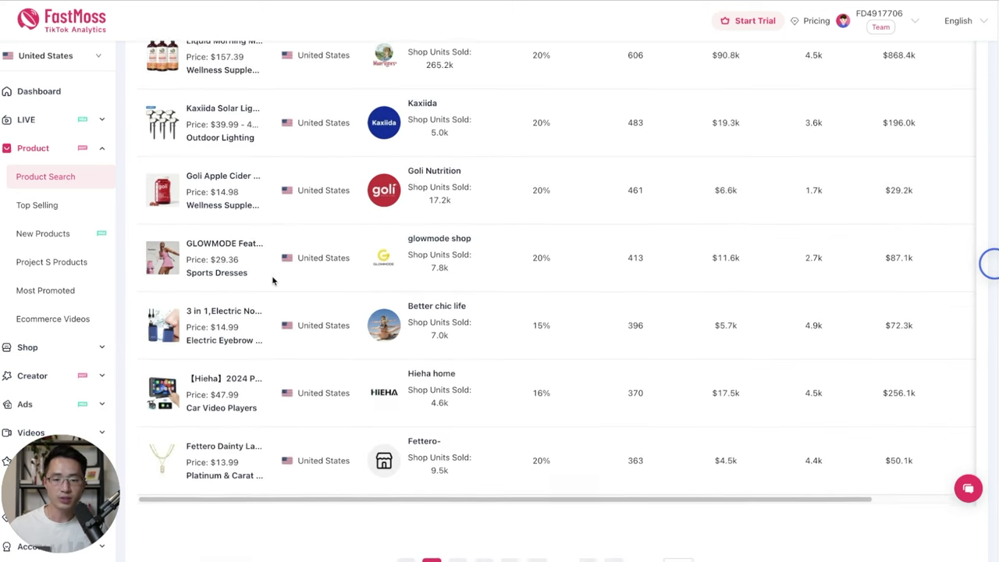
pyautogui.scroll(-2, 272, 281)
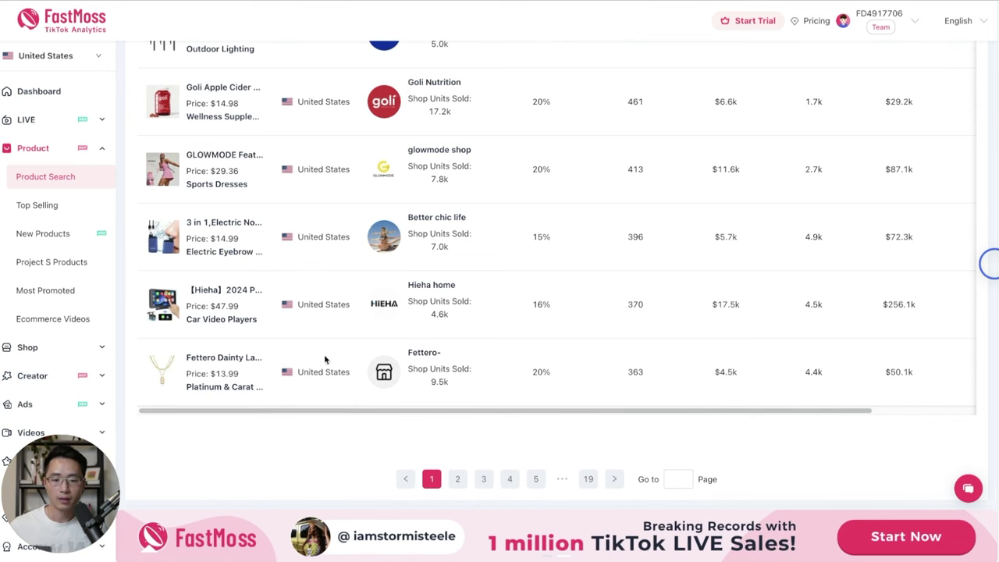
# Step: Open page 2 of the filtered products and review its listings against the applied filters
pyautogui.click(457, 478)
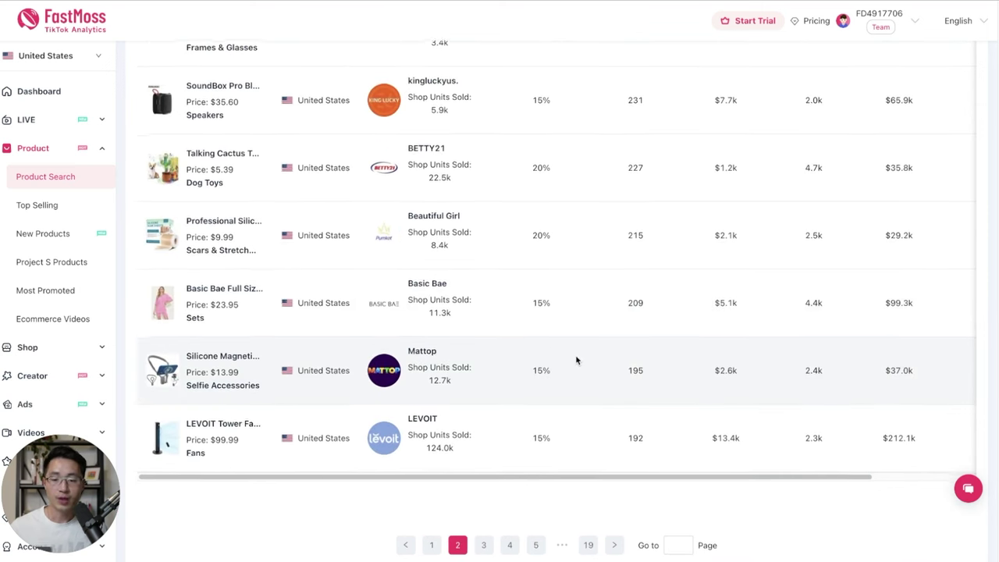
pyautogui.scroll(1, 568, 360)
pyautogui.scroll(4, 568, 360)
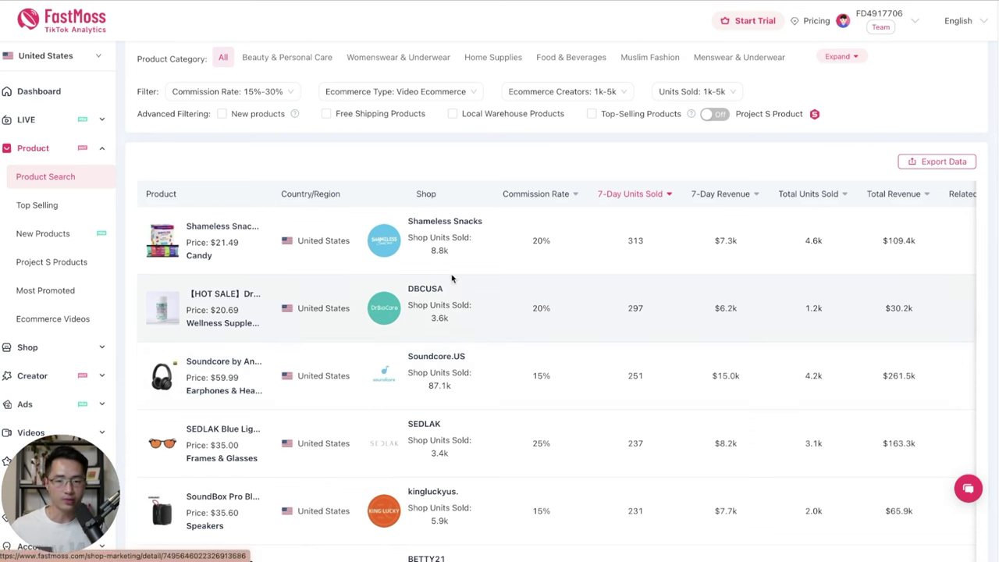
pyautogui.scroll(-1, 462, 283)
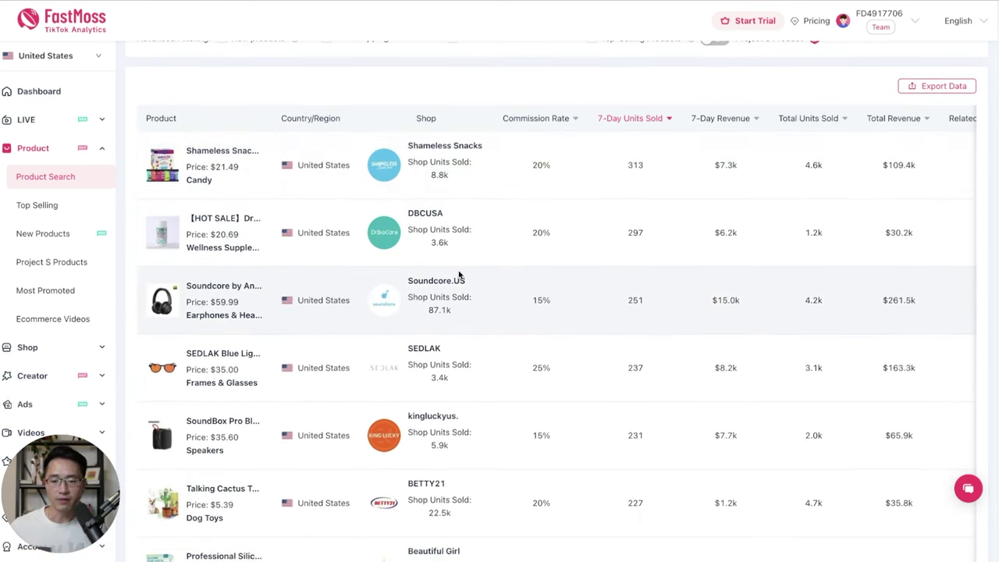
pyautogui.scroll(2, 234, 203)
pyautogui.click(156, 166)
pyautogui.click(134, 172)
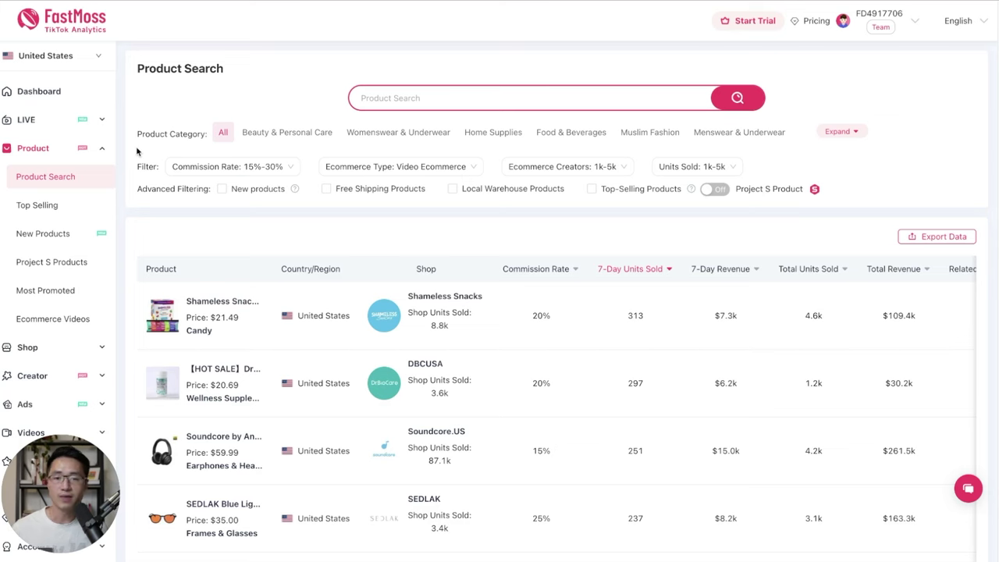
# Step: Open the details of the Soundcore Life Q30 headphones and review their overview, related creators, LIVEs and videos
pyautogui.scroll(-1, 261, 394)
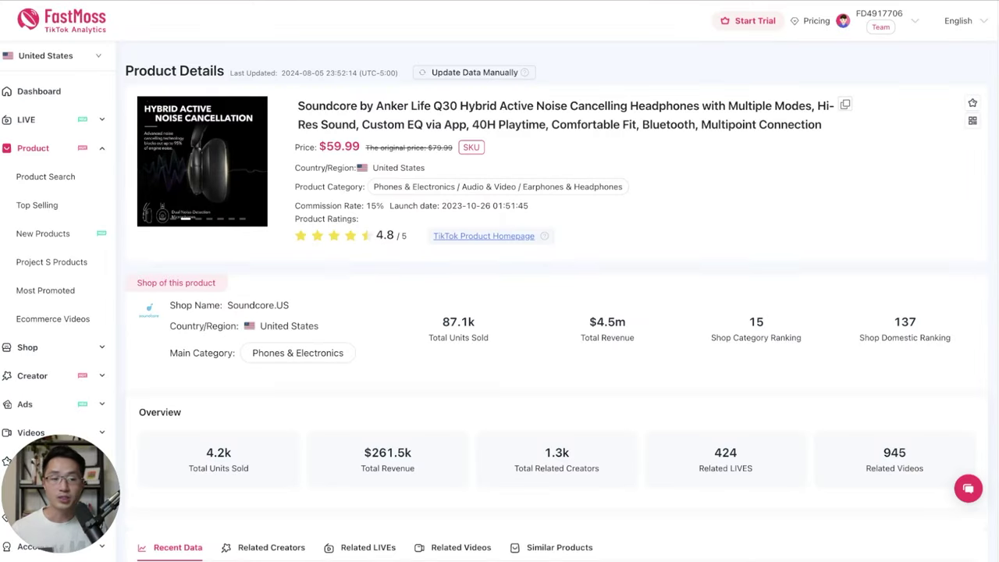
pyautogui.scroll(-10, 992, 214)
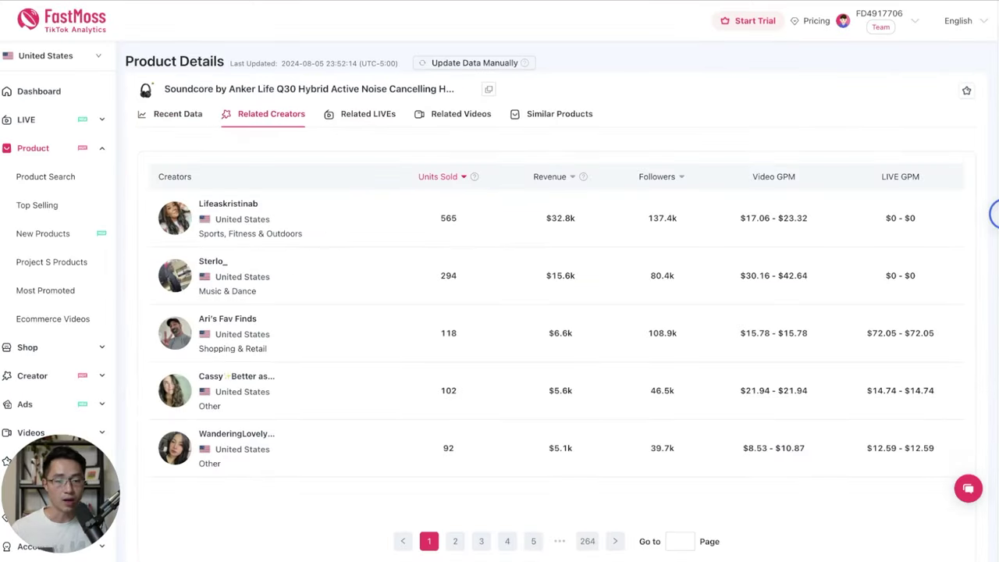
pyautogui.scroll(-10, 994, 215)
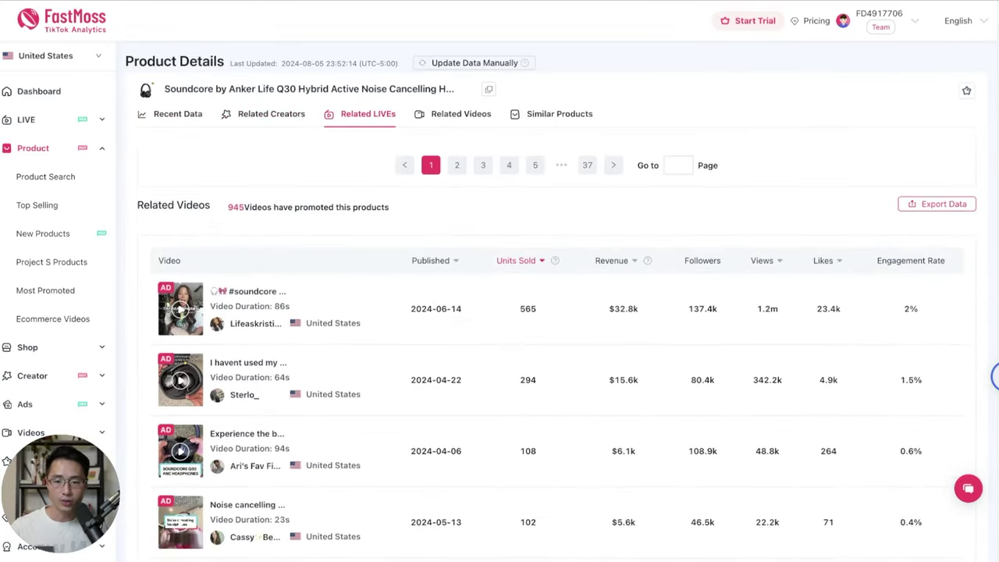
pyautogui.scroll(-2, 995, 376)
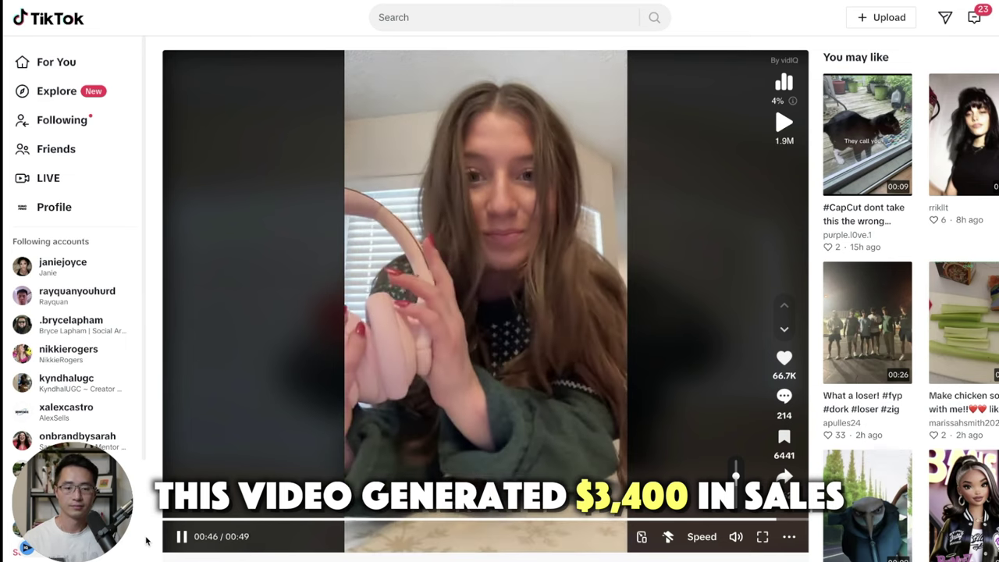
# Step: Skim through the pink headphones video on TikTok from its opening seconds to near the end
pyautogui.click(212, 523)
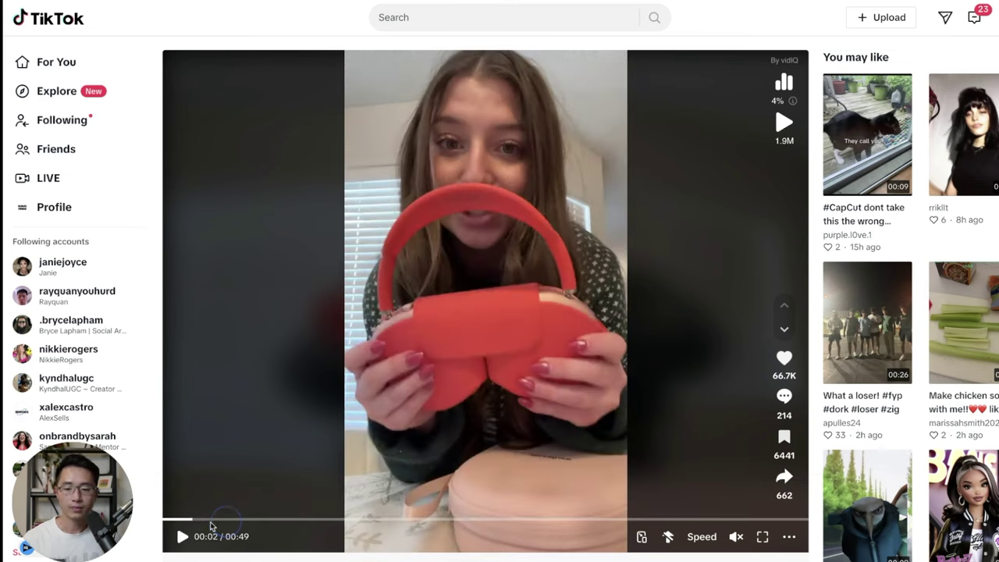
pyautogui.moveTo(190, 518); pyautogui.dragTo(733, 544)
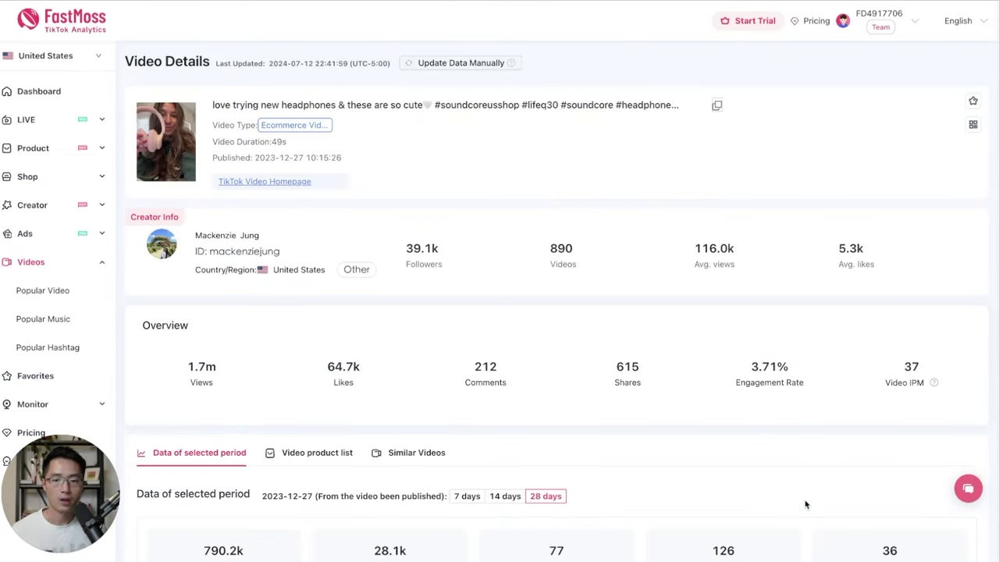
# Step: Examine the headphones video's statistics in FastMoss and return to the second page of the product's related videos
pyautogui.scroll(-1, 806, 504)
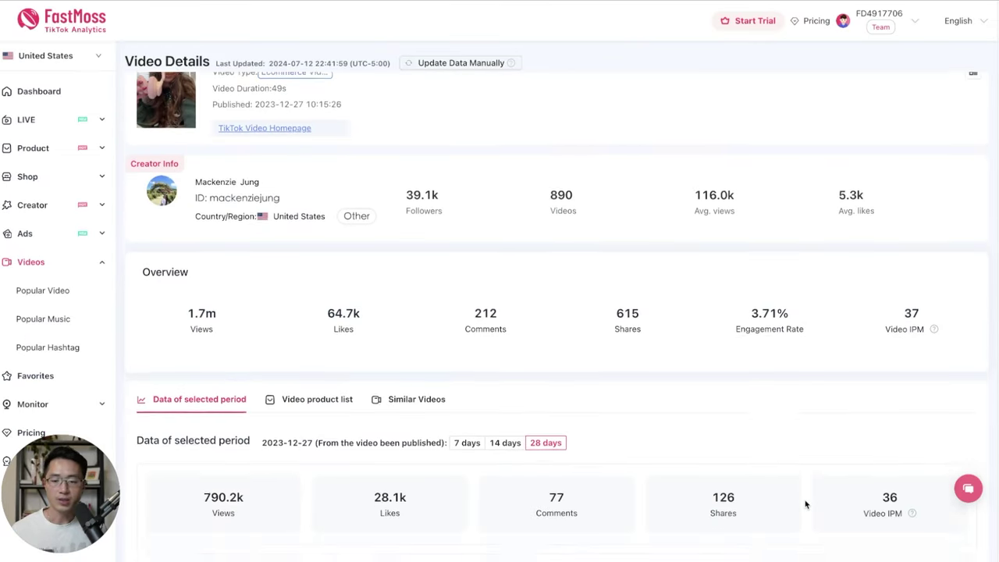
pyautogui.scroll(-5, 804, 476)
pyautogui.doubleClick(819, 430)
pyautogui.click(820, 448)
pyautogui.click(559, 430)
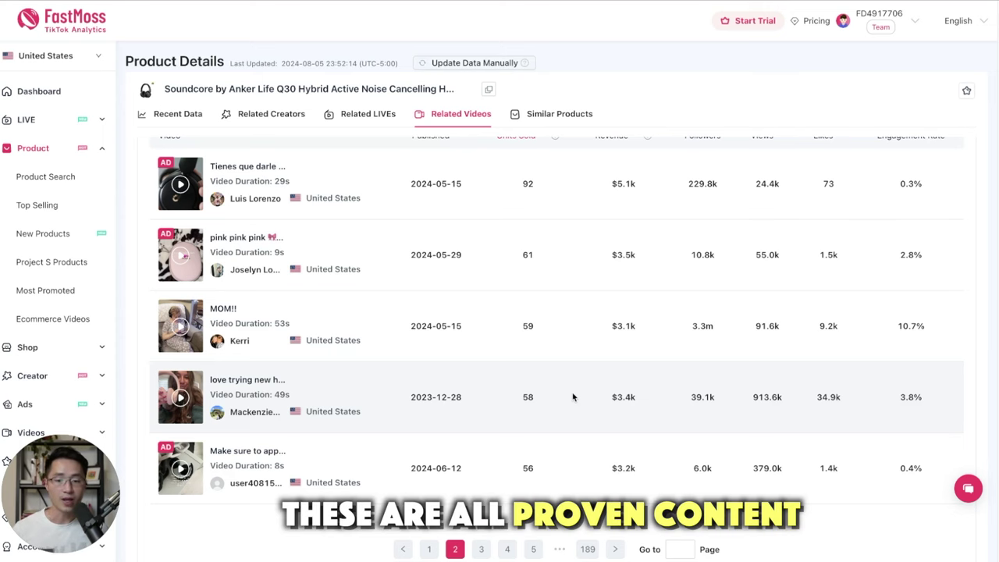
pyautogui.scroll(1, 696, 407)
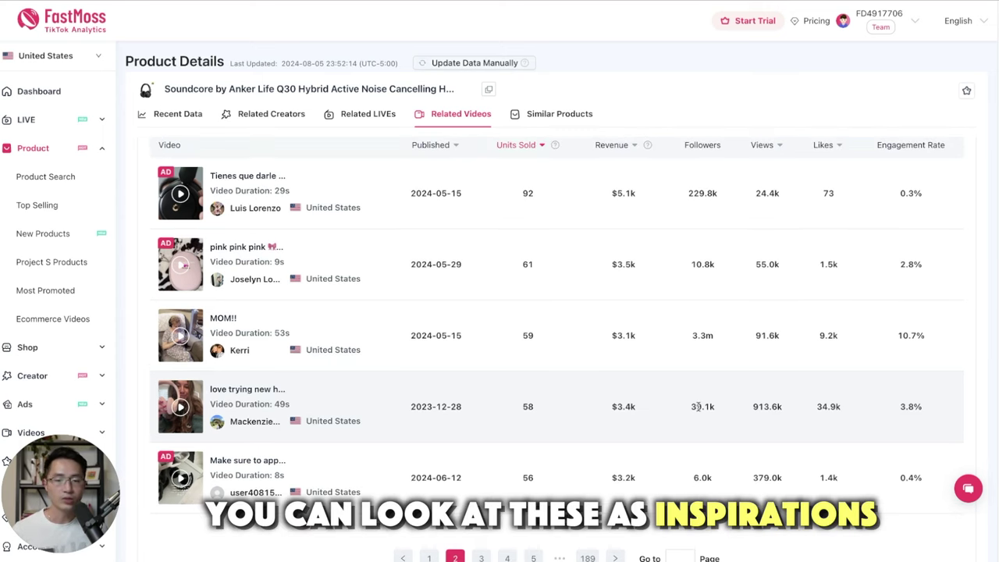